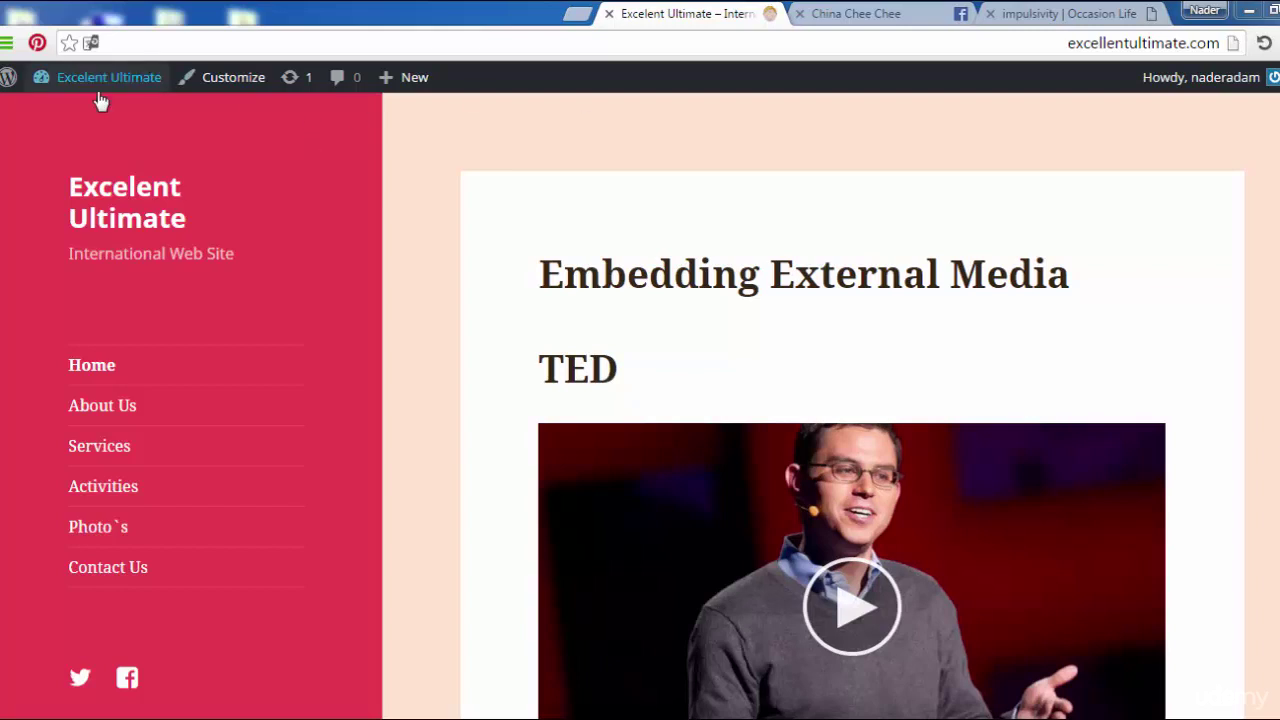
# - From the dashboard's Themes page, activate Twenty Fourteen in place of Twenty Fifteen
pyautogui.moveTo(100, 100)
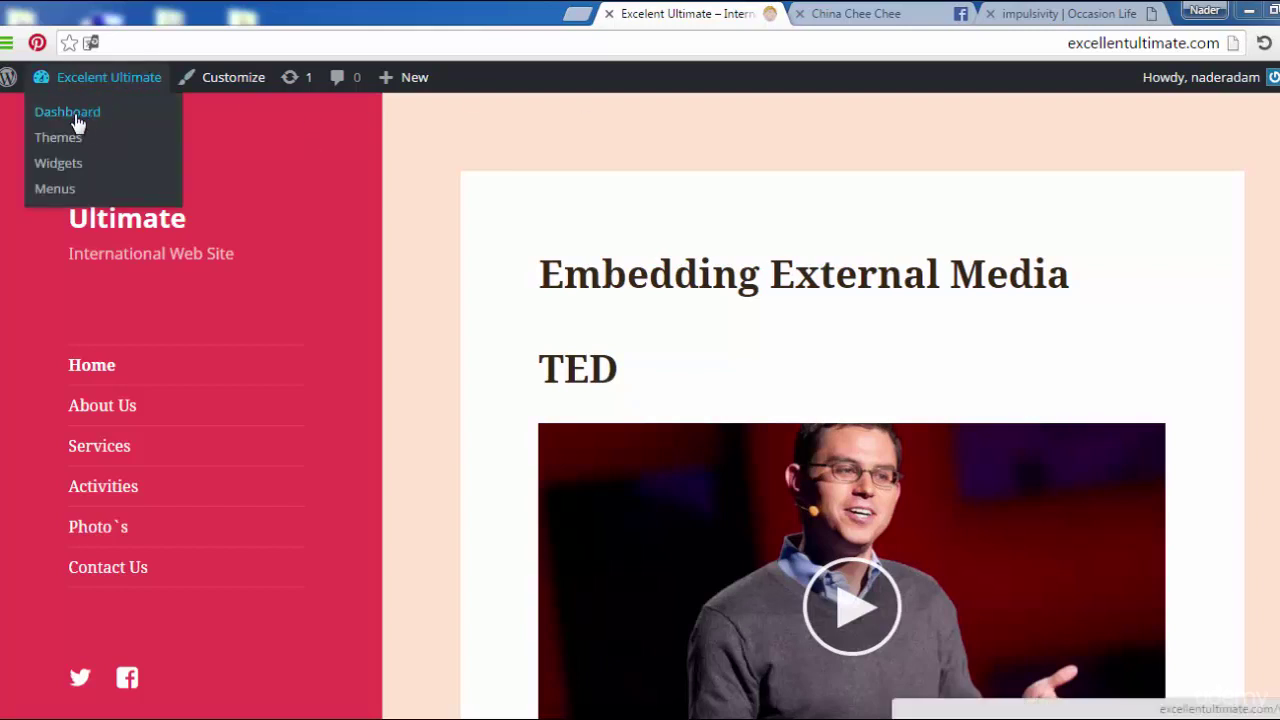
pyautogui.click(77, 118)
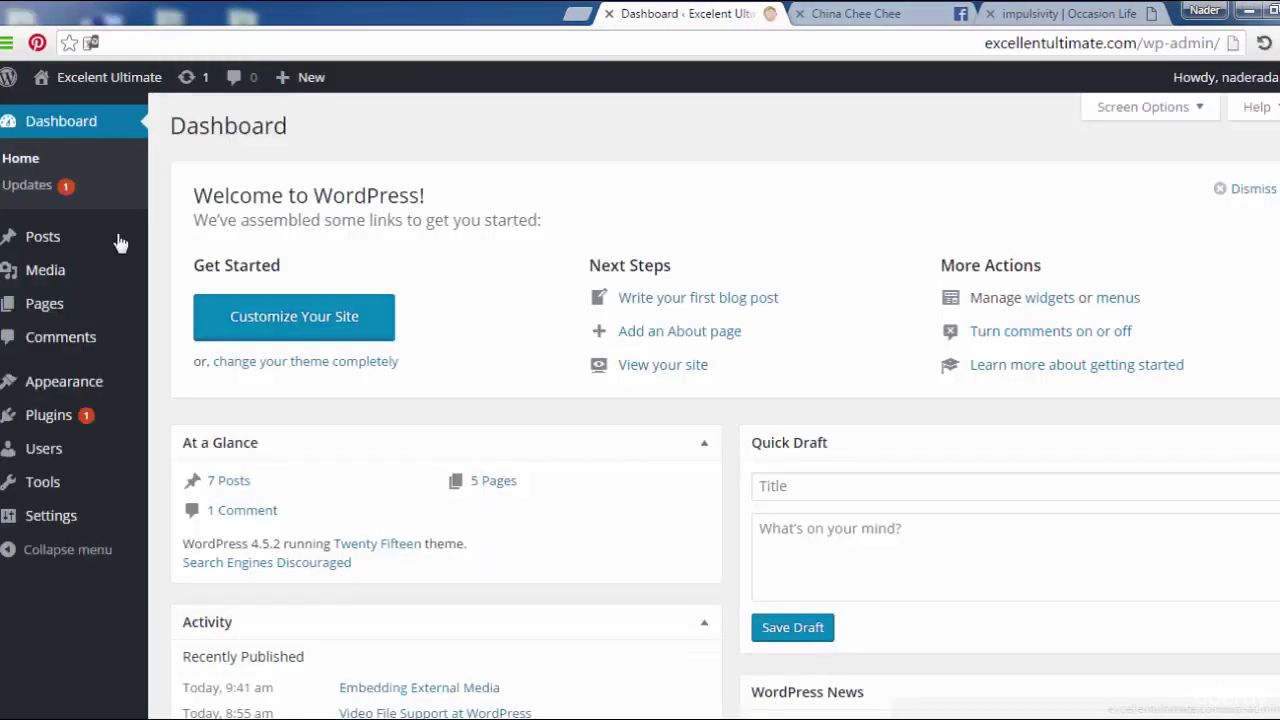
pyautogui.moveTo(86, 391)
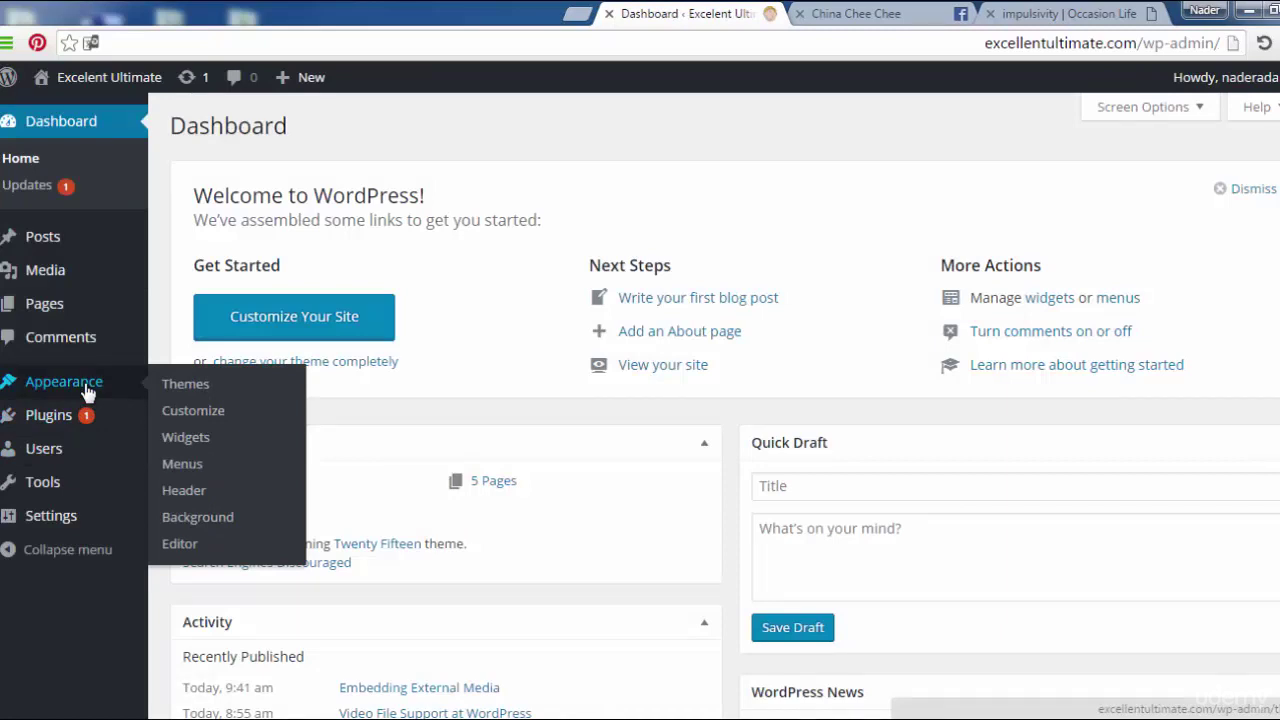
pyautogui.click(192, 395)
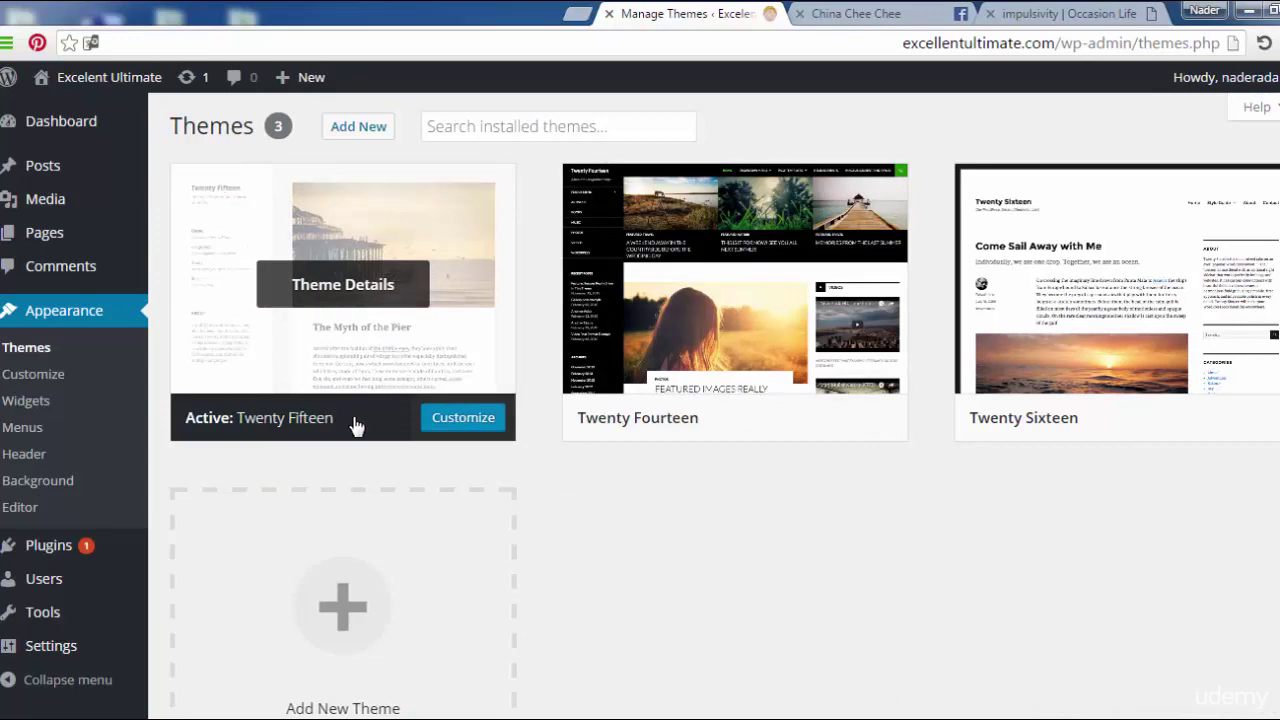
pyautogui.moveTo(800, 421)
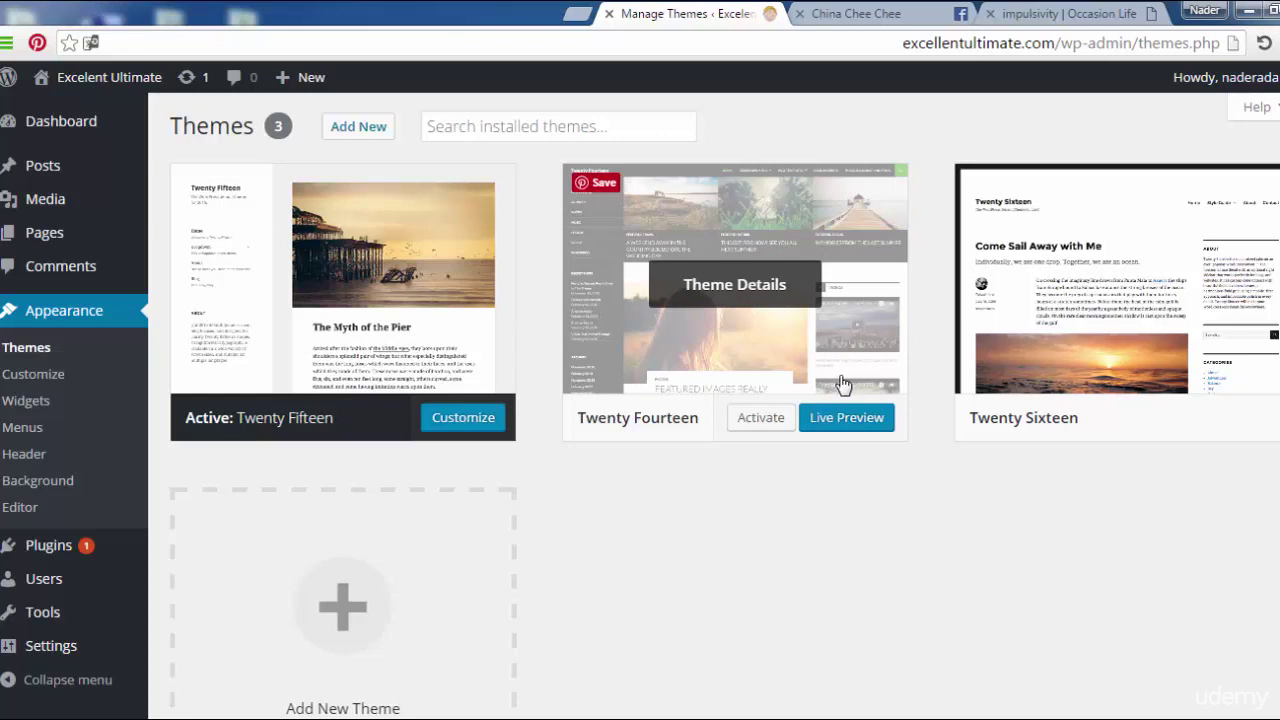
pyautogui.click(773, 421)
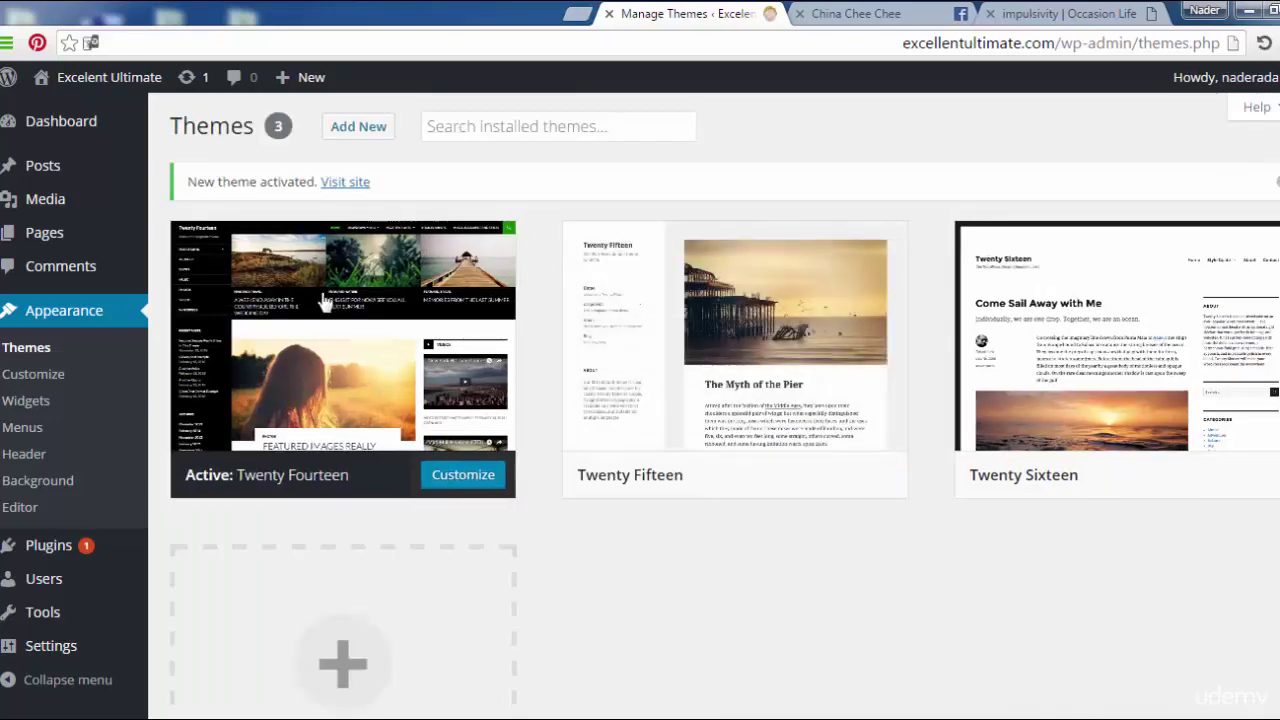
# - Visit the site and scroll through the Twenty Fourteen home page, topped by 'Embedding External Media'
pyautogui.moveTo(100, 86)
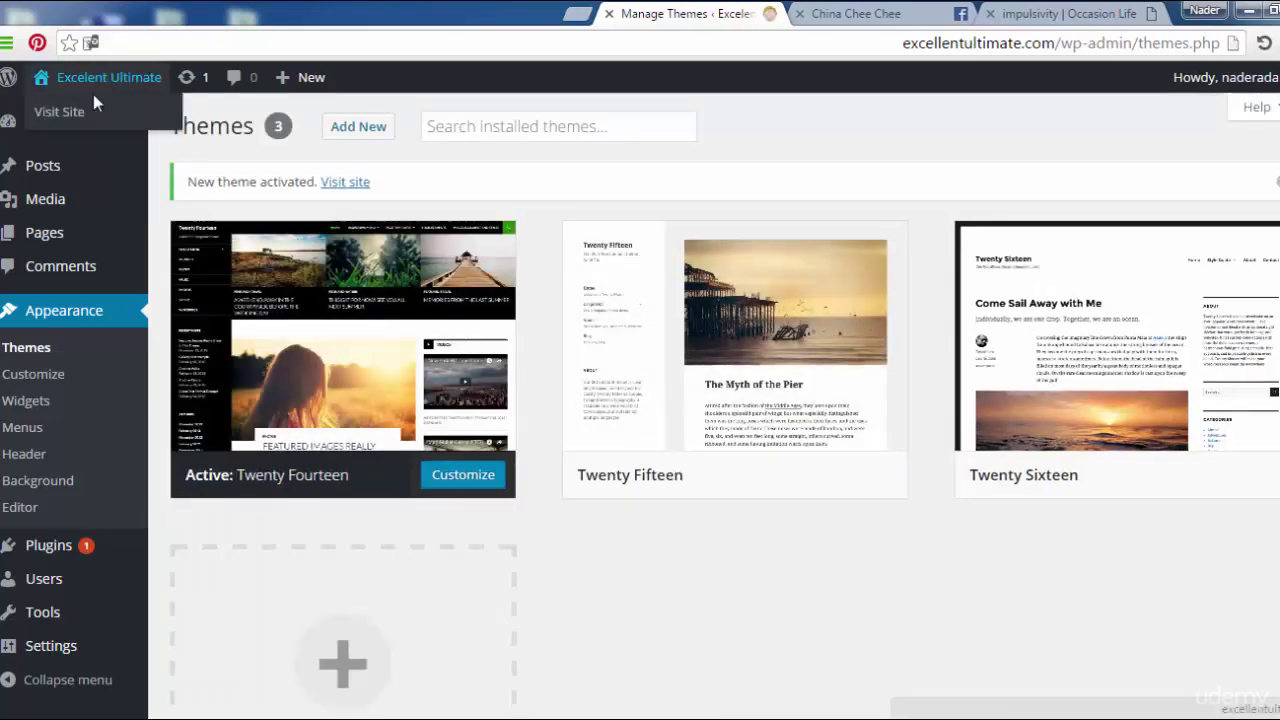
pyautogui.click(74, 113)
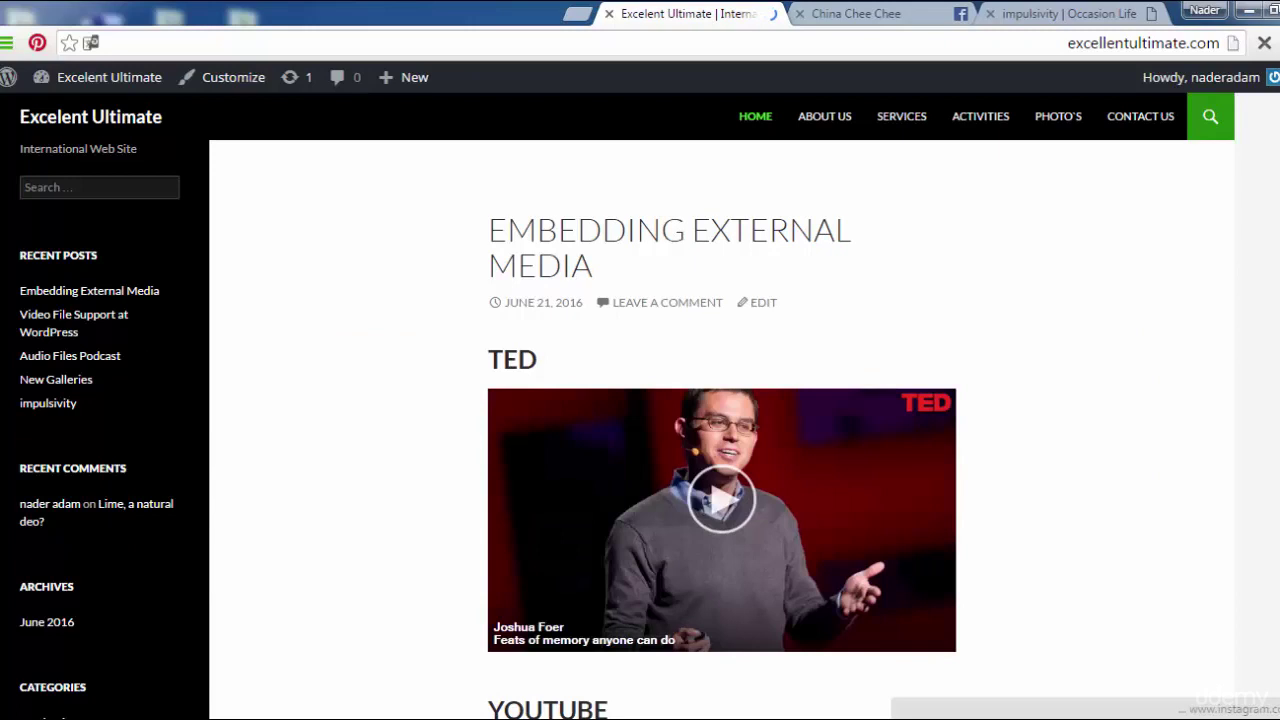
pyautogui.scroll(-6, 1140, 125)
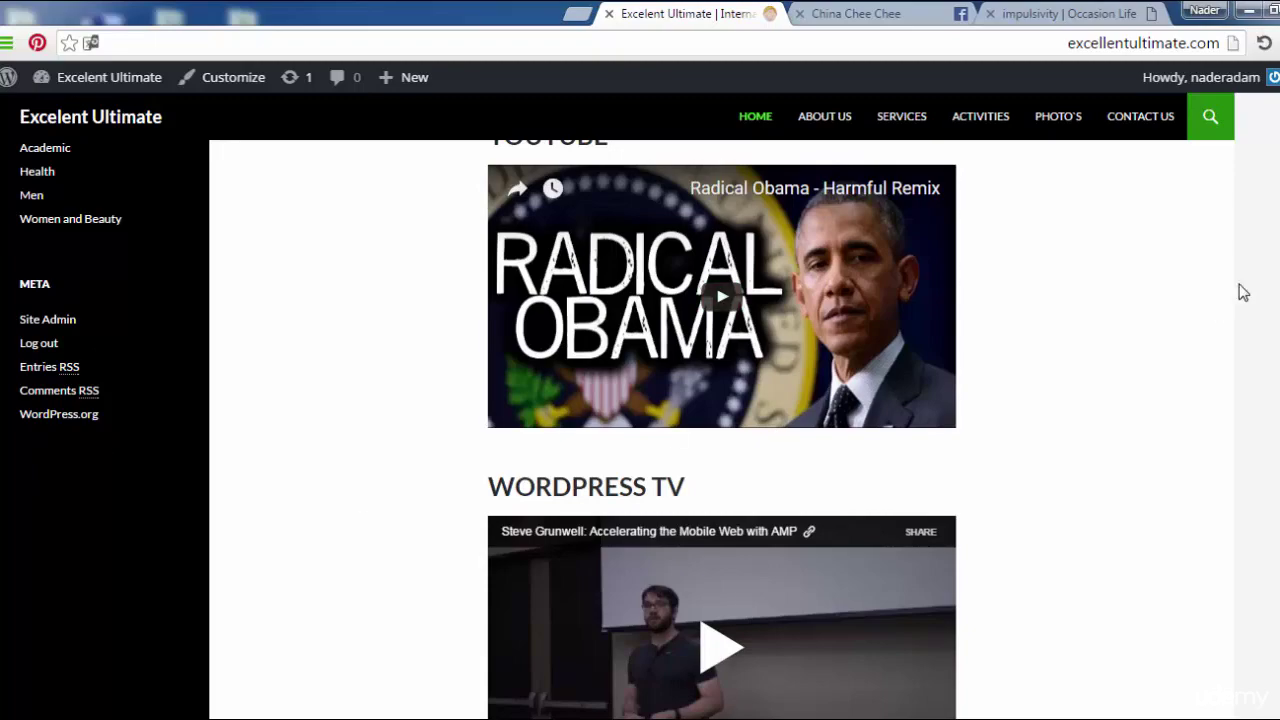
pyautogui.scroll(-15, 720, 430)
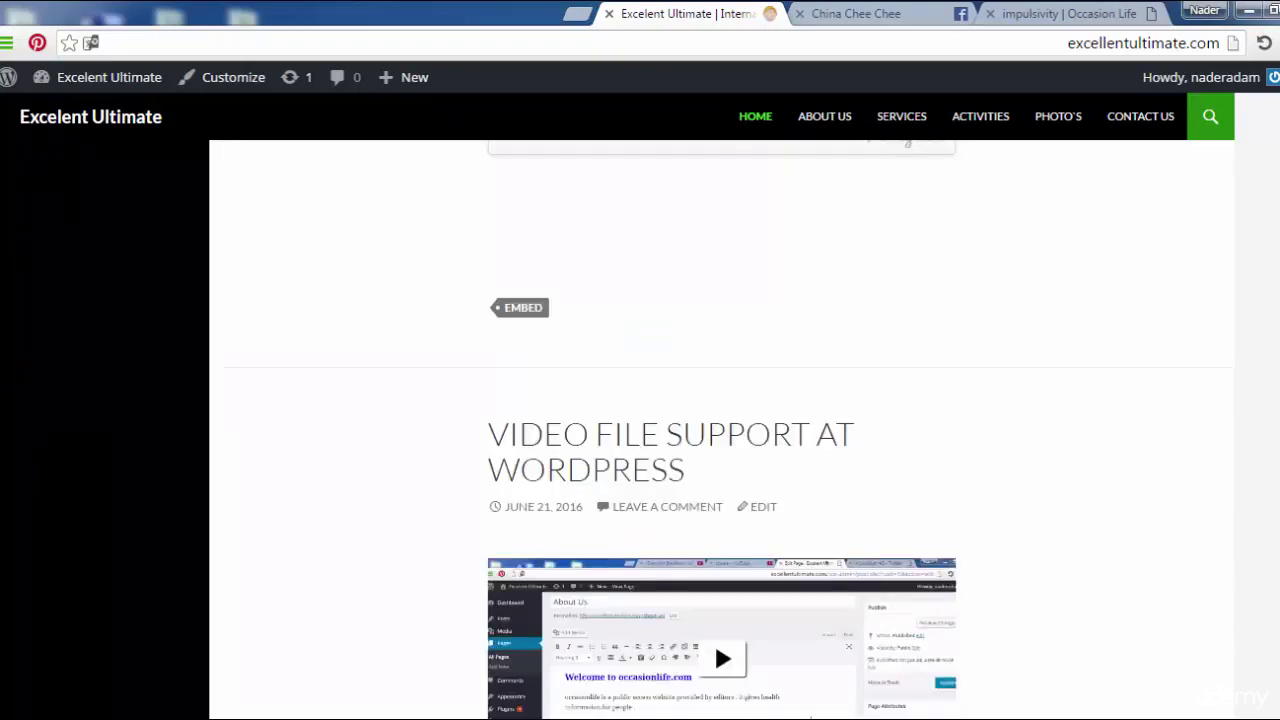
pyautogui.scroll(-15, 720, 430)
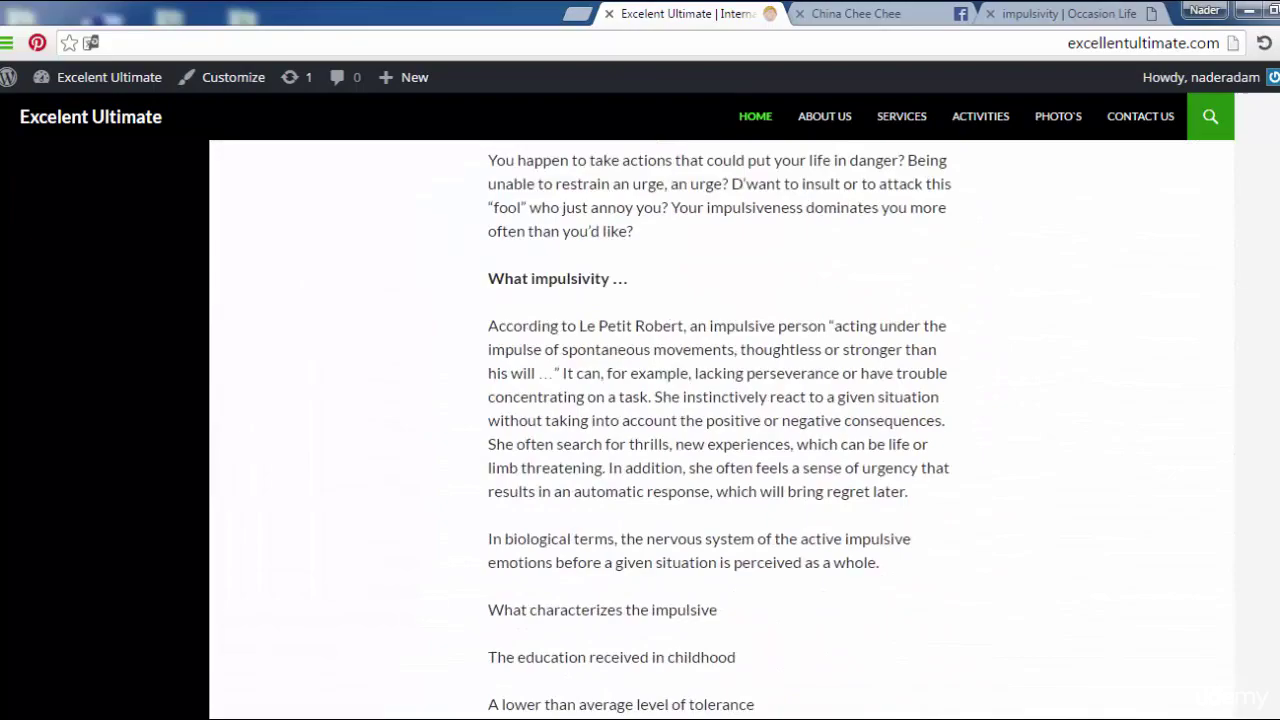
pyautogui.scroll(-15, 720, 430)
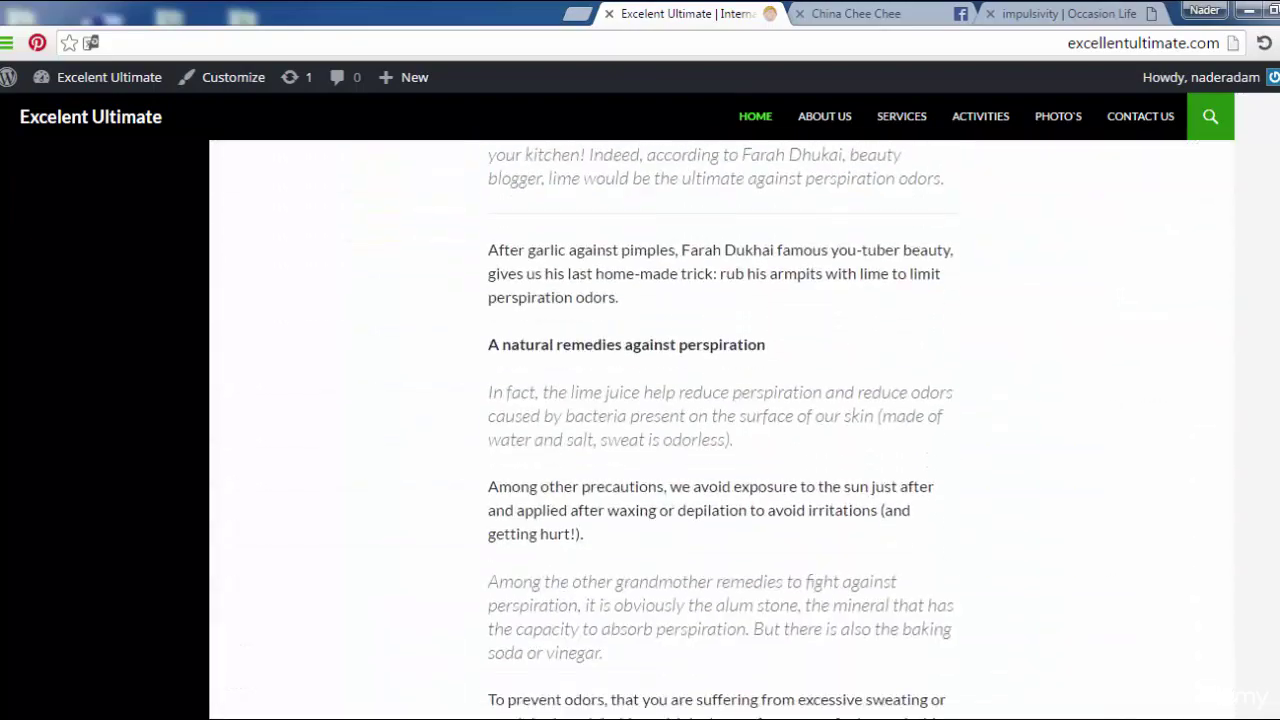
pyautogui.scroll(2, 720, 430)
pyautogui.scroll(-15, 720, 430)
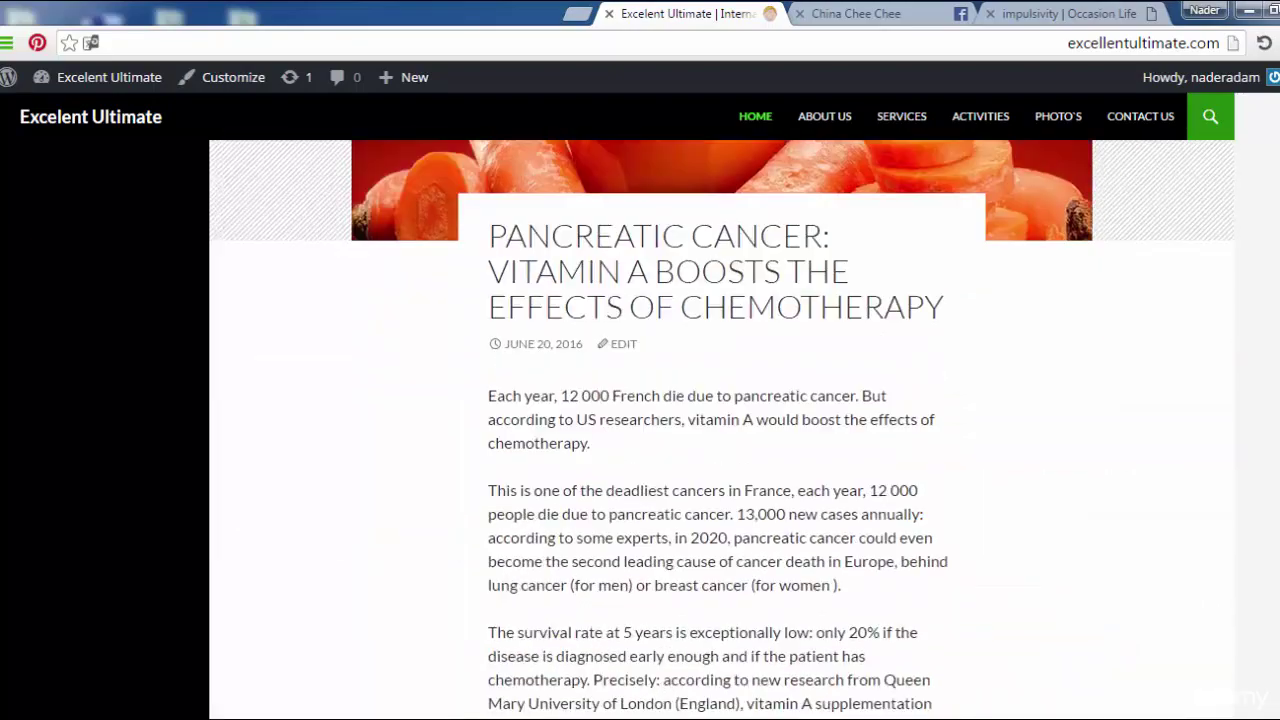
pyautogui.scroll(-3, 720, 430)
pyautogui.scroll(1, 720, 430)
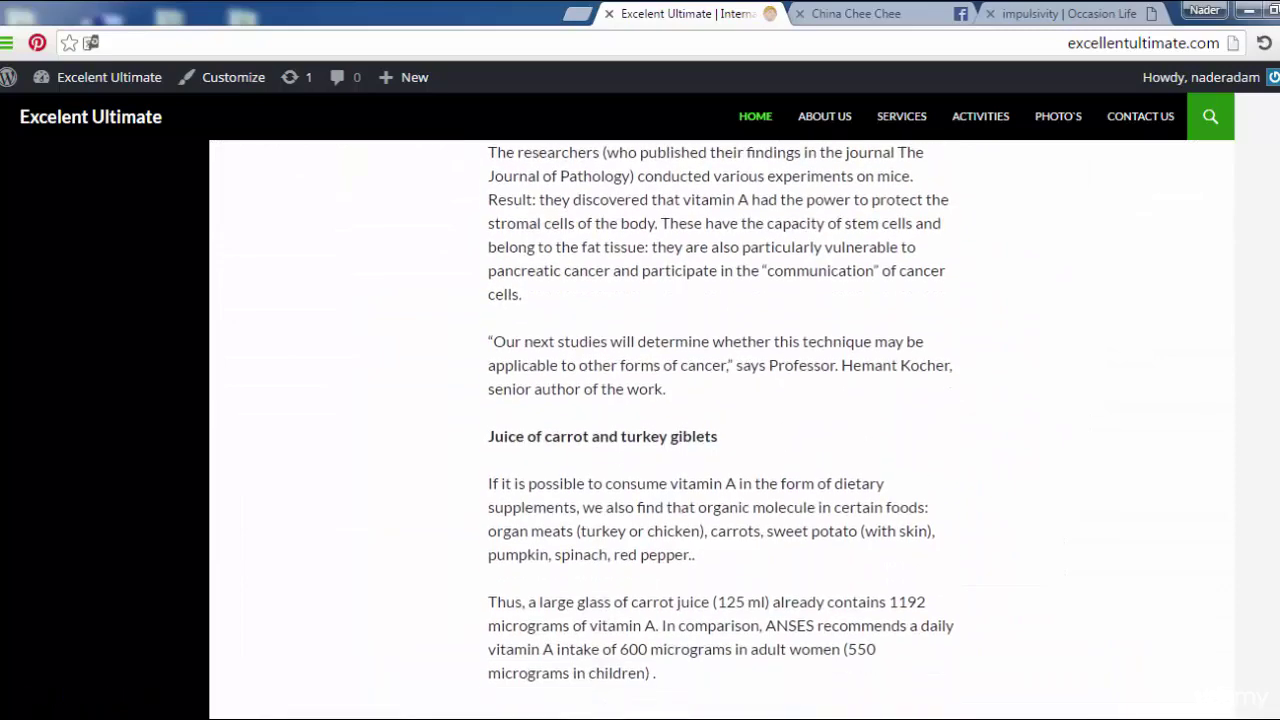
pyautogui.scroll(-2, 720, 430)
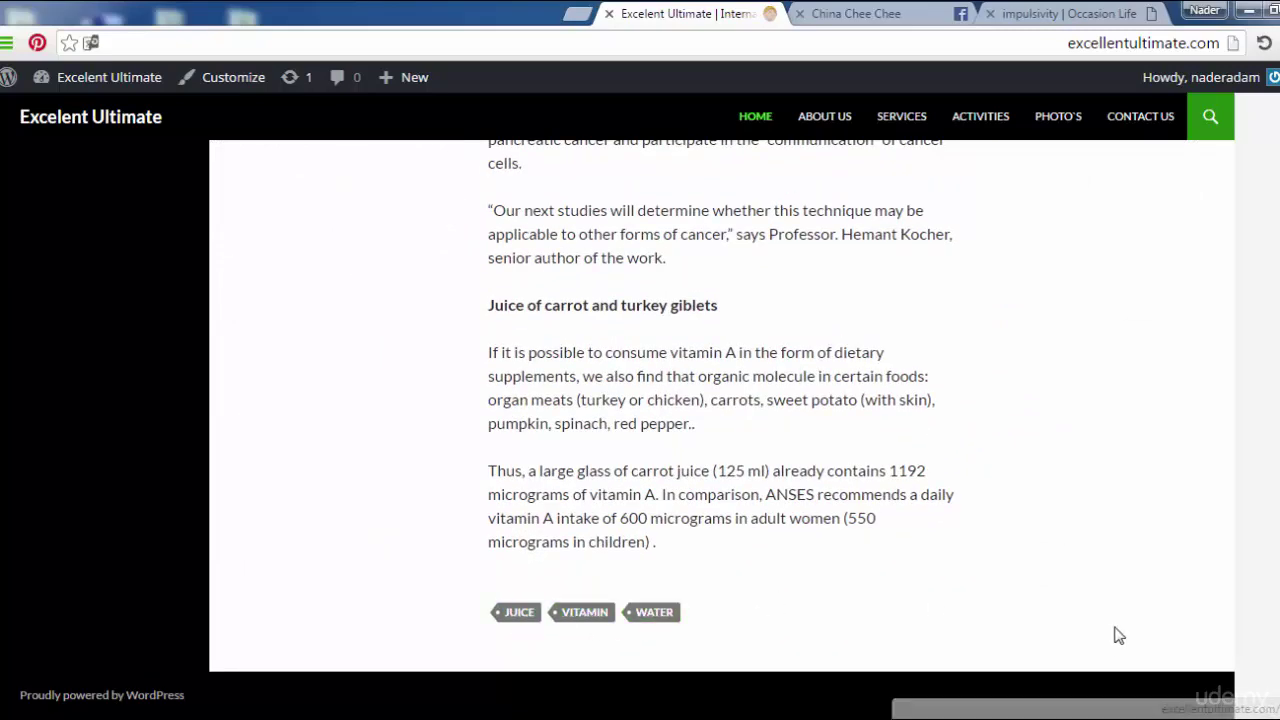
pyautogui.scroll(20, 720, 430)
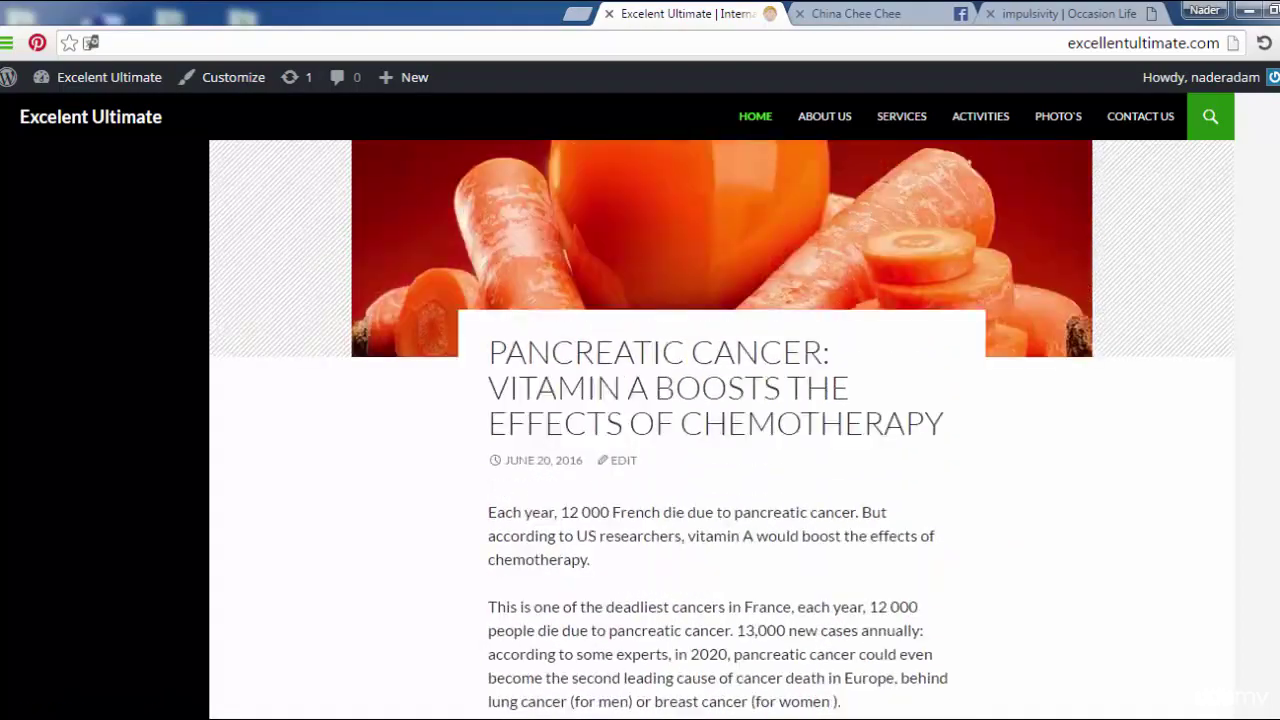
pyautogui.scroll(20, 1272, 118)
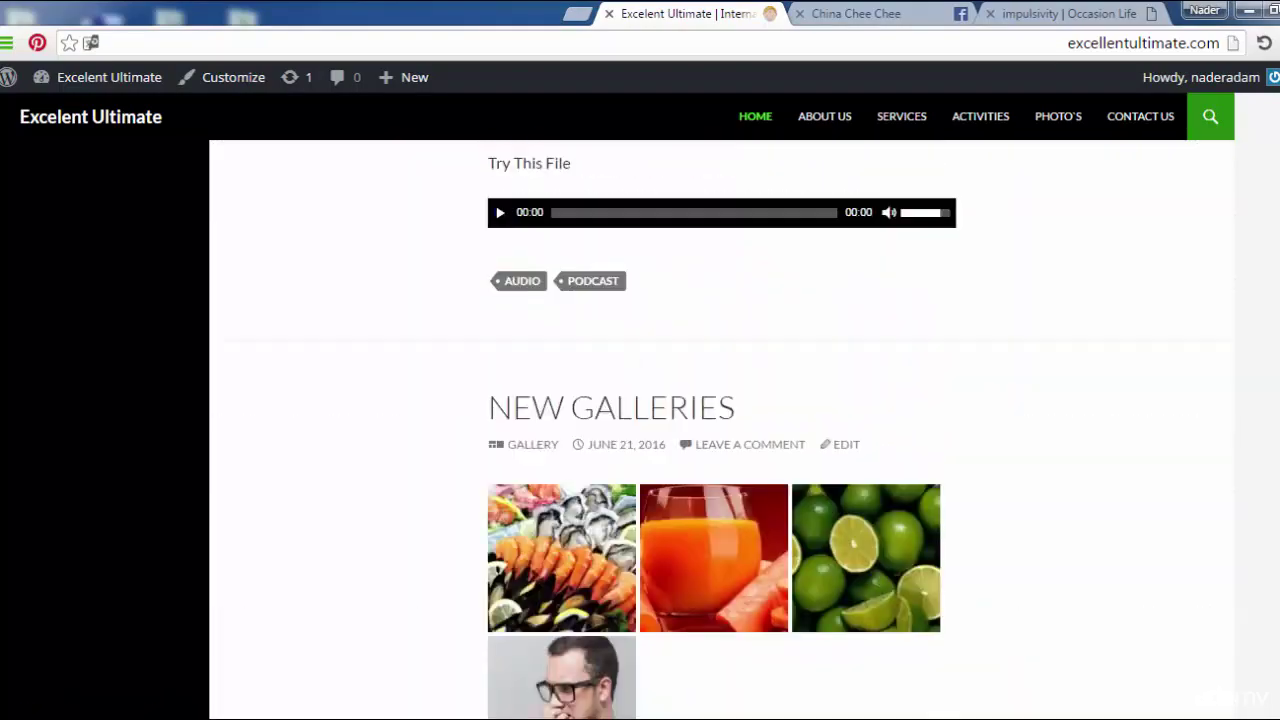
pyautogui.scroll(1, 1272, 118)
pyautogui.scroll(-2, 1270, 114)
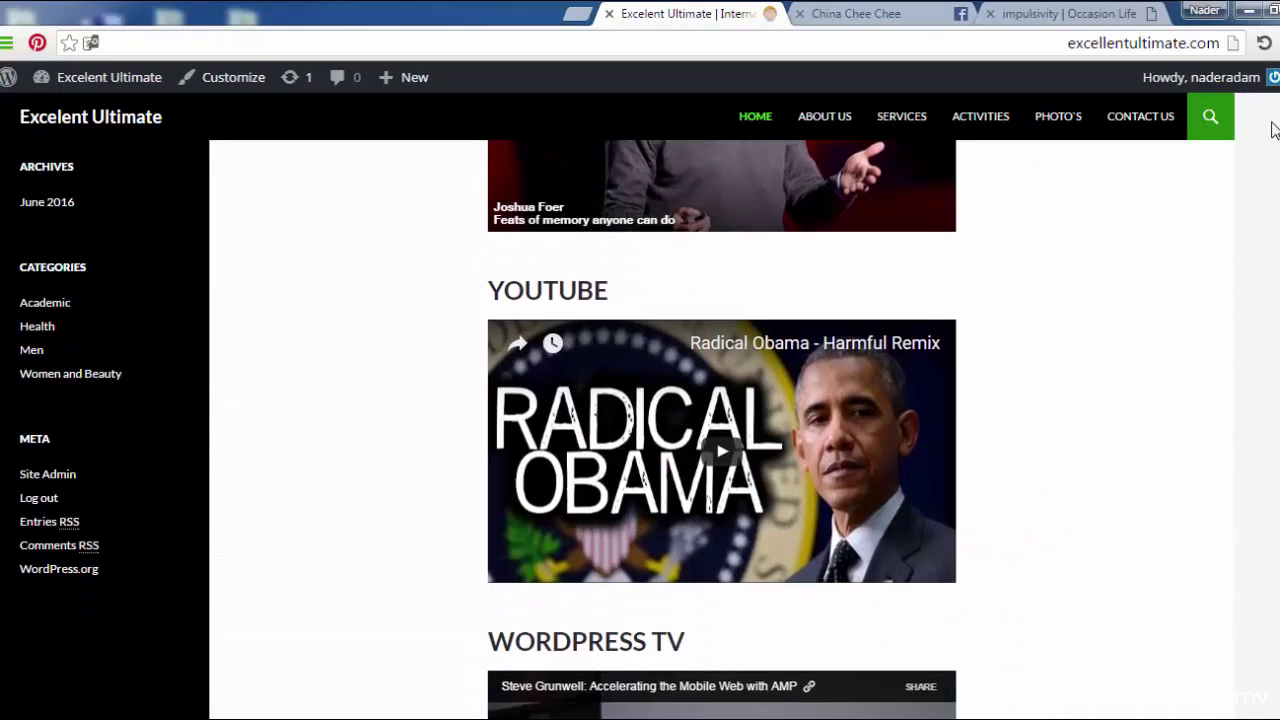
pyautogui.scroll(5, 1270, 114)
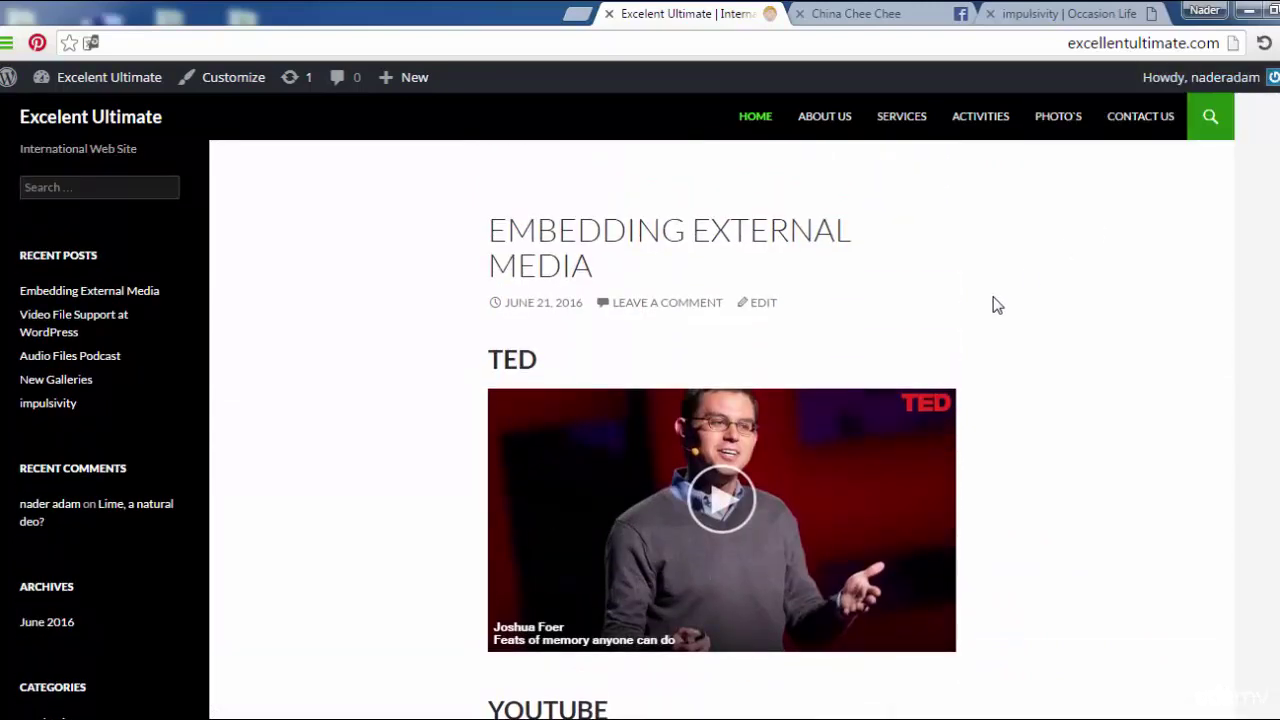
# - Return to the dashboard's Themes page and activate the Twenty Sixteen theme
pyautogui.moveTo(118, 88)
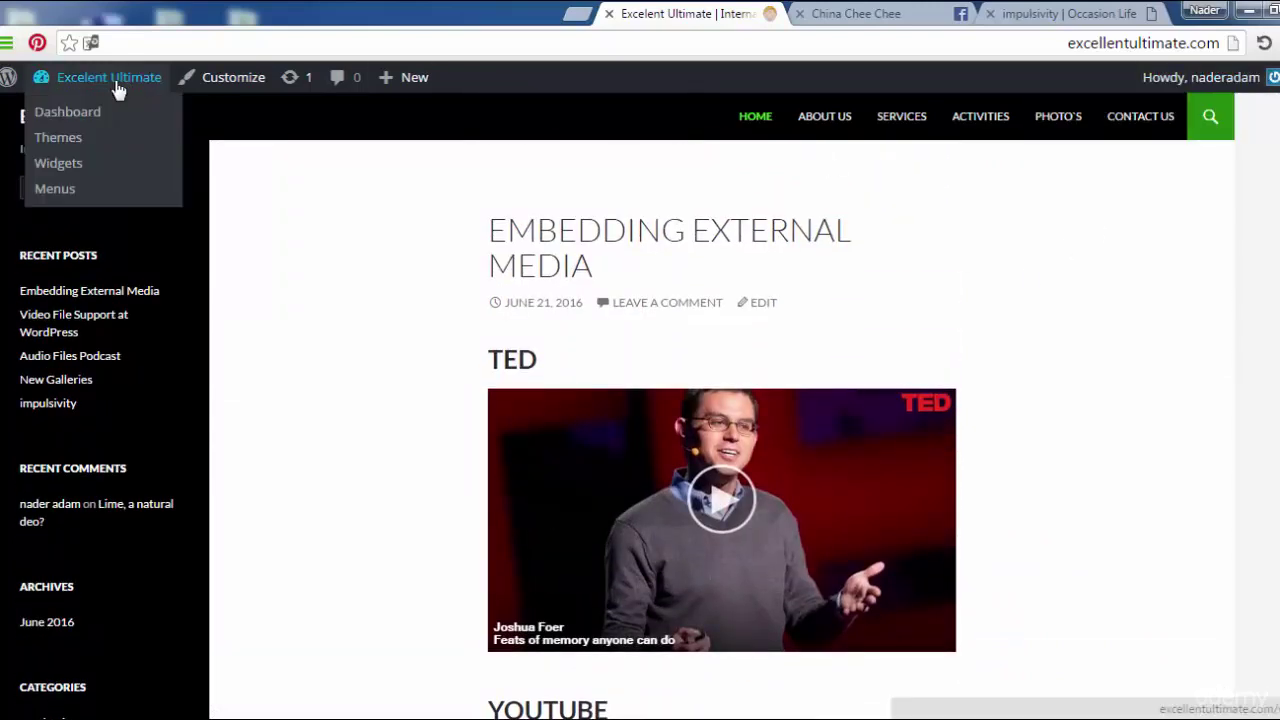
pyautogui.click(68, 118)
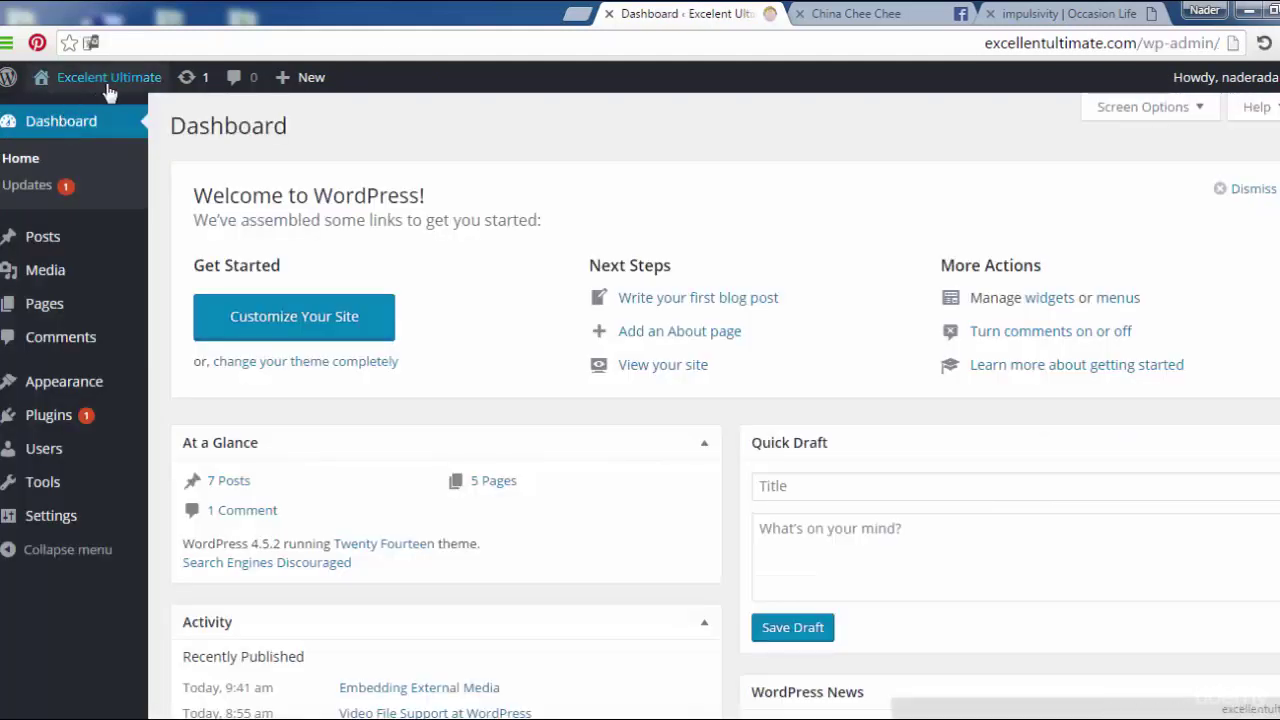
pyautogui.moveTo(118, 88)
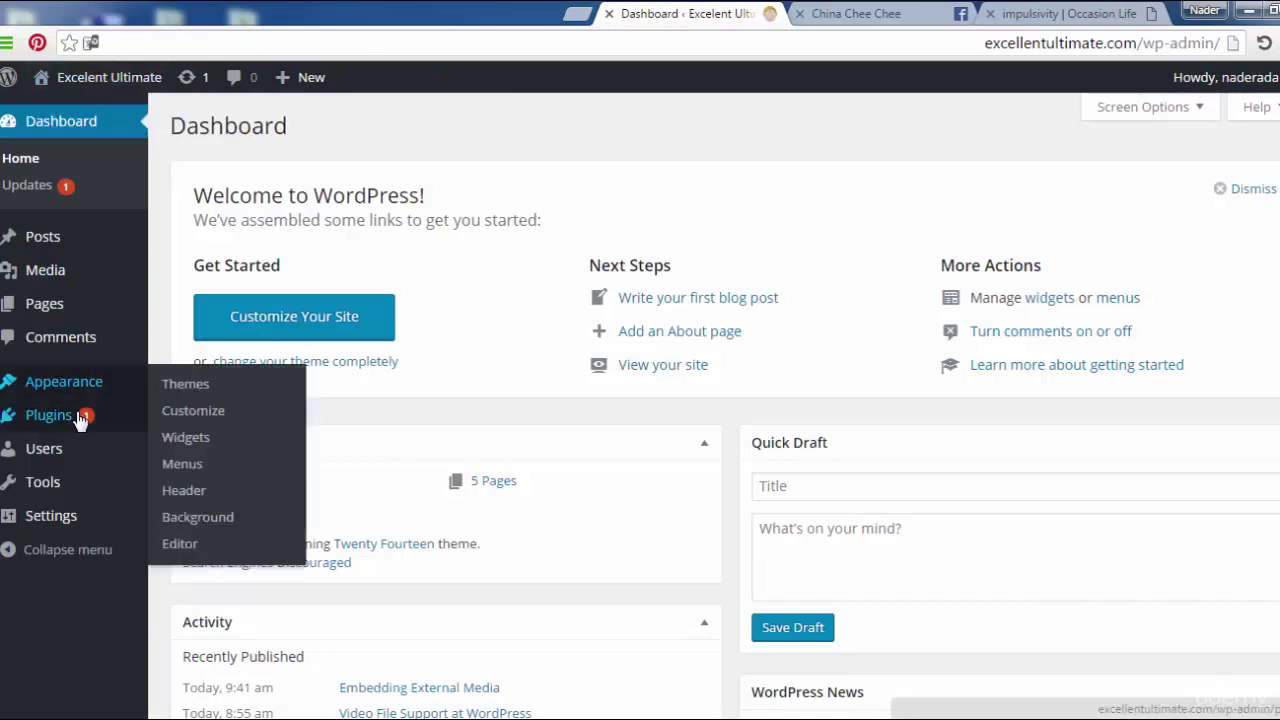
pyautogui.moveTo(80, 420)
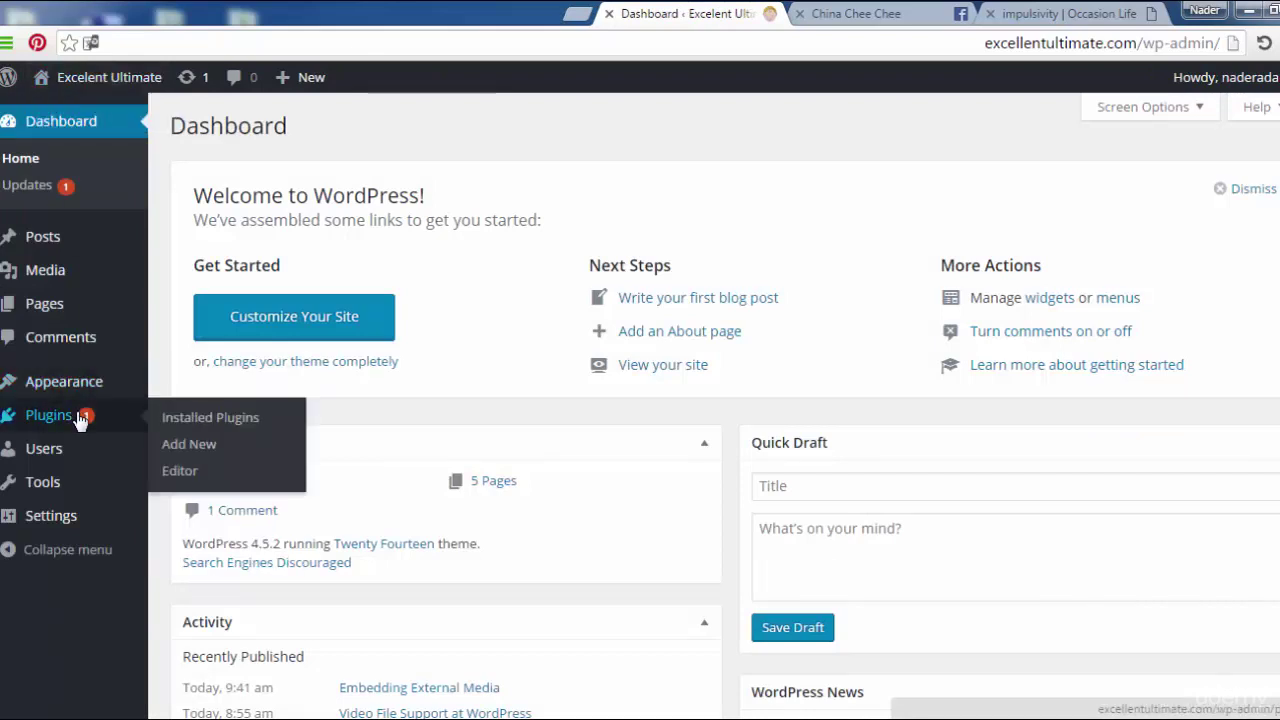
pyautogui.moveTo(77, 395)
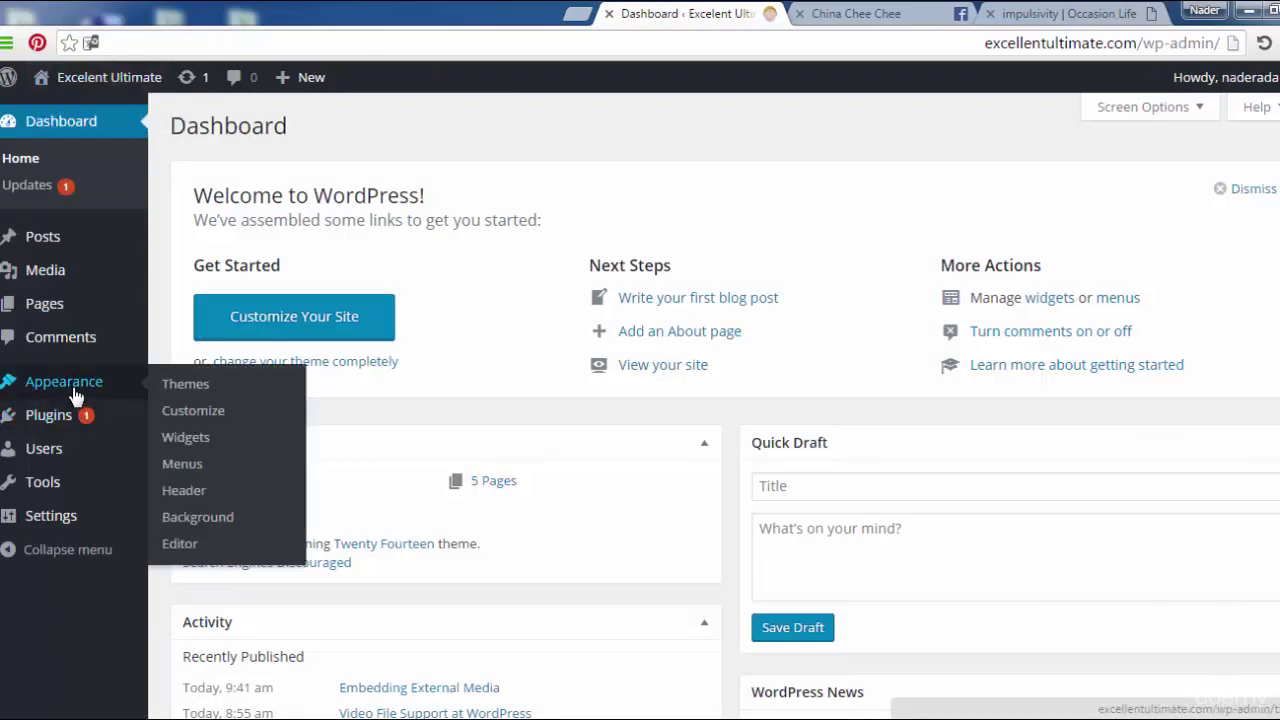
pyautogui.click(190, 386)
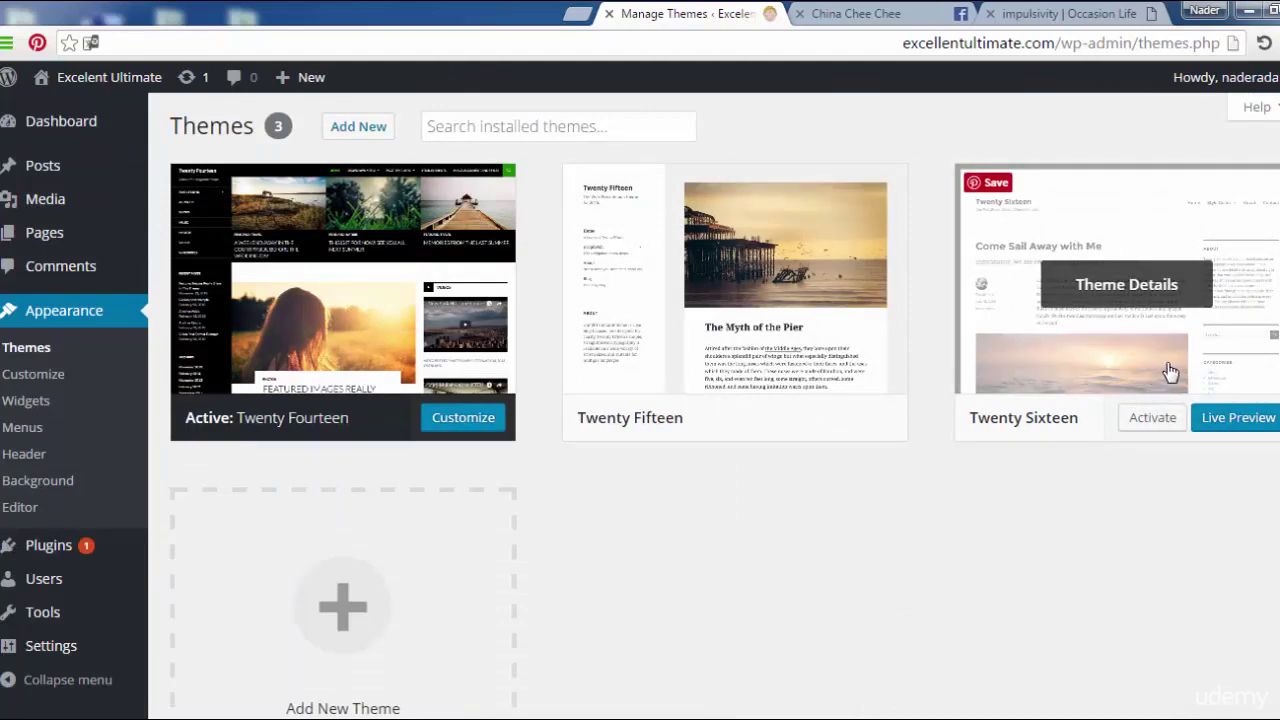
pyautogui.click(1140, 425)
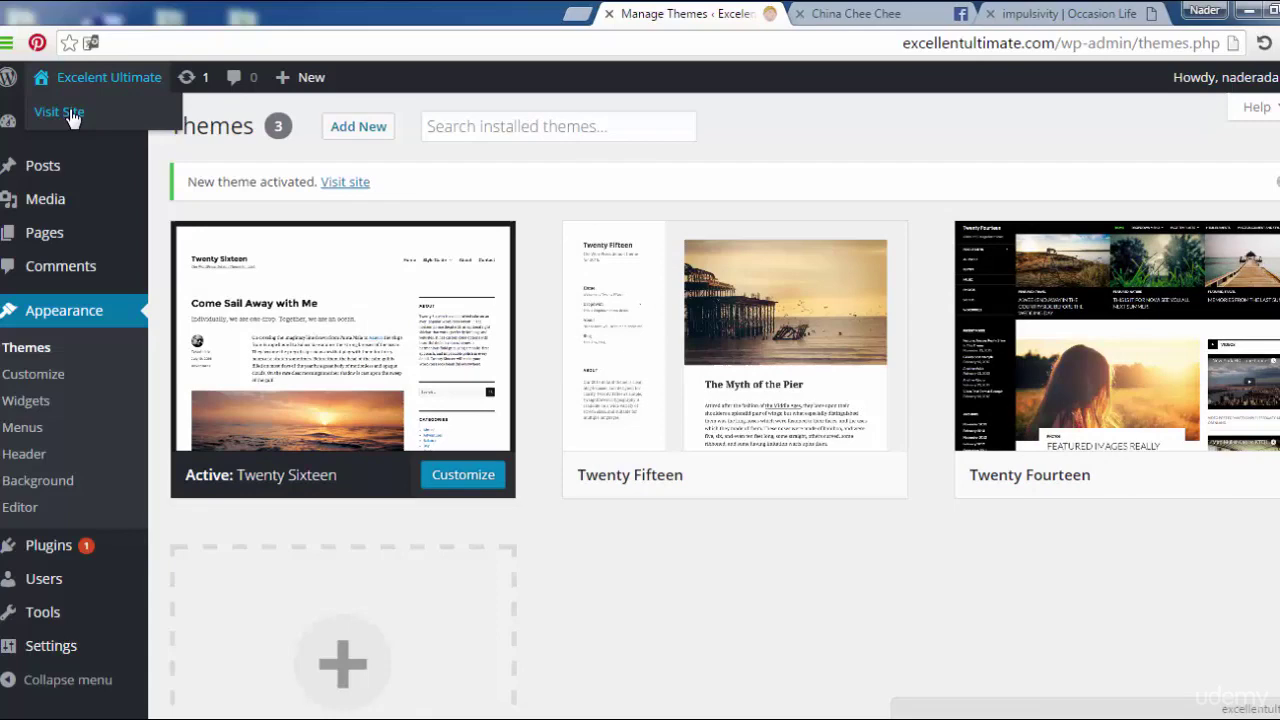
# - Visit the site and scroll down through the Twenty Sixteen posts and back to the top
pyautogui.click(70, 114)
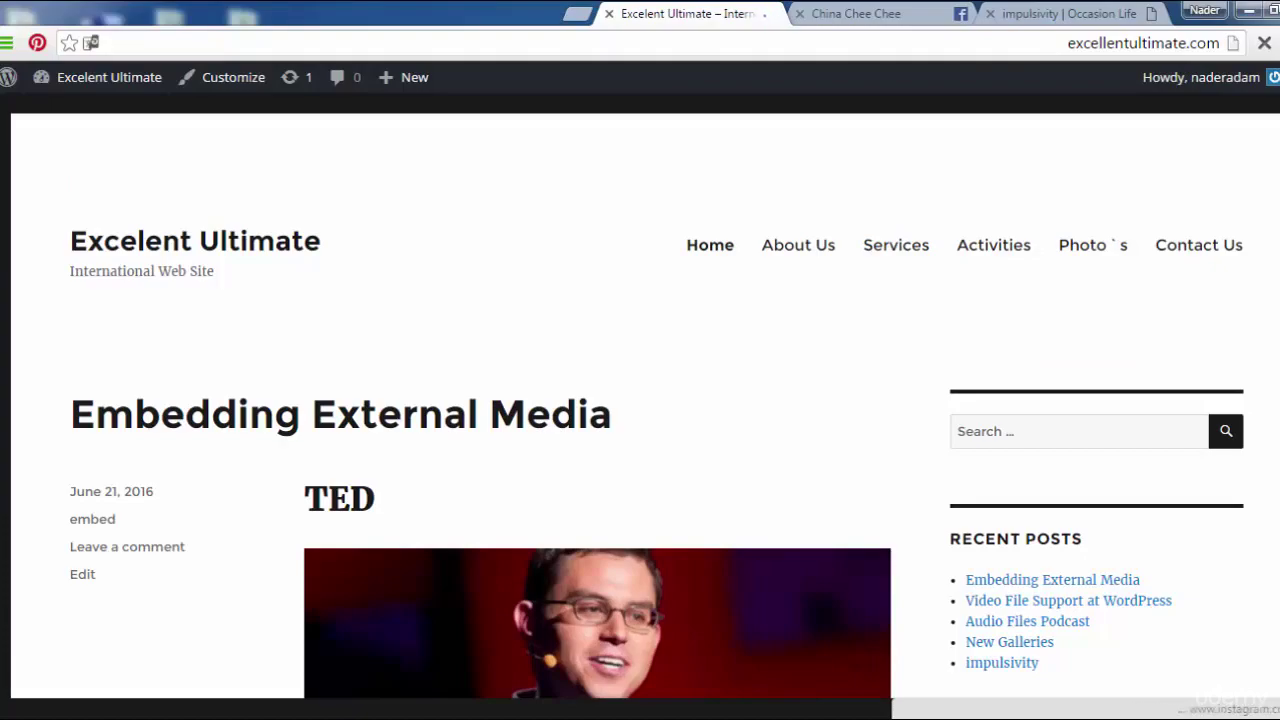
pyautogui.scroll(-3, 640, 400)
pyautogui.scroll(-15, 597, 406)
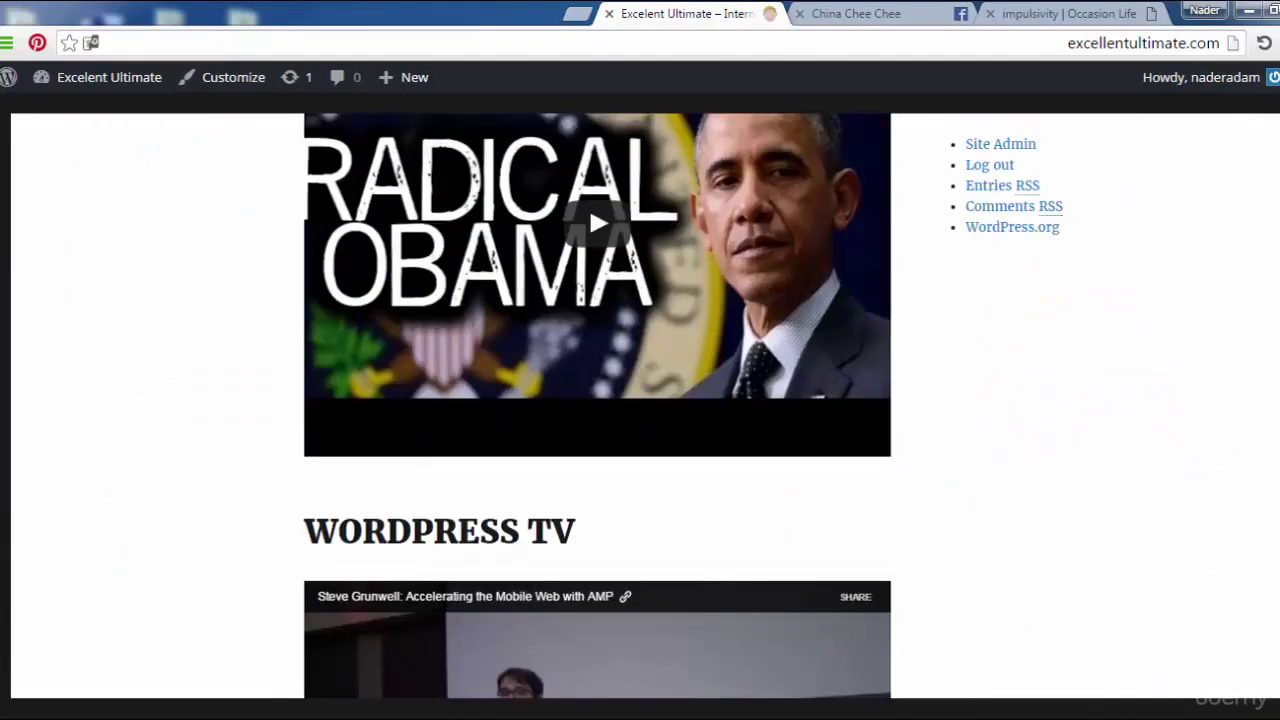
pyautogui.scroll(-15, 597, 406)
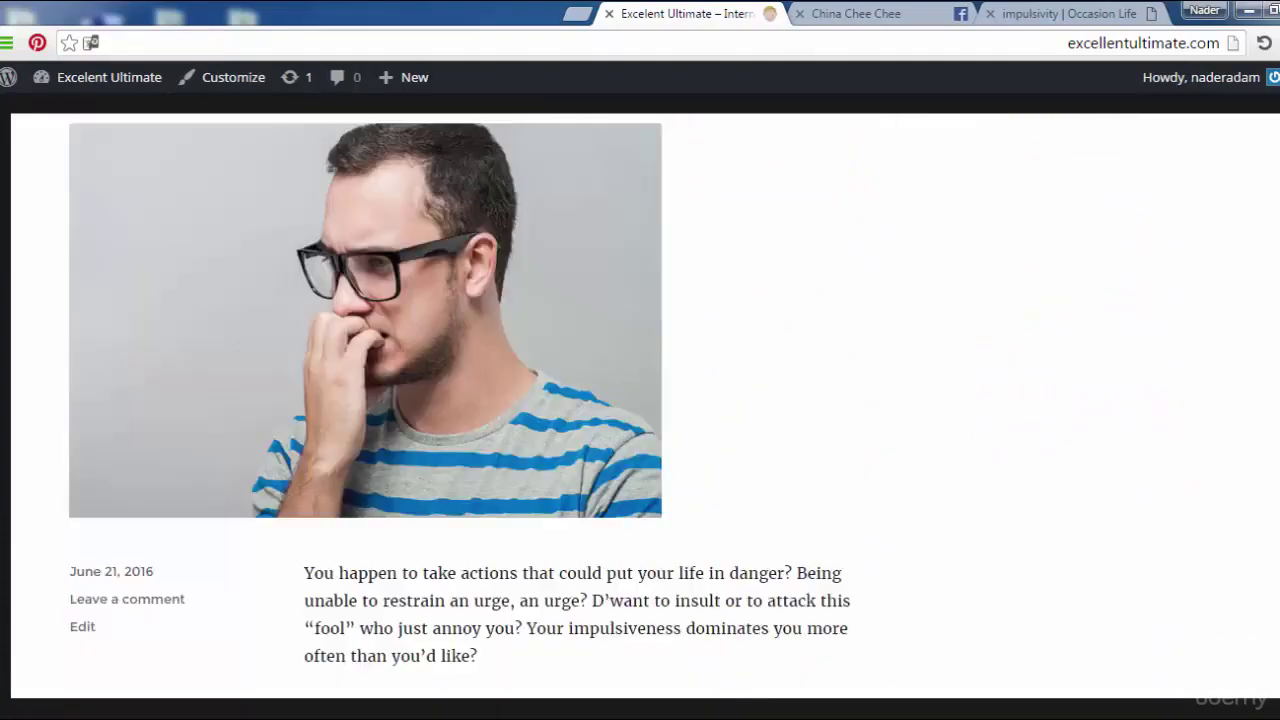
pyautogui.scroll(-15, 597, 406)
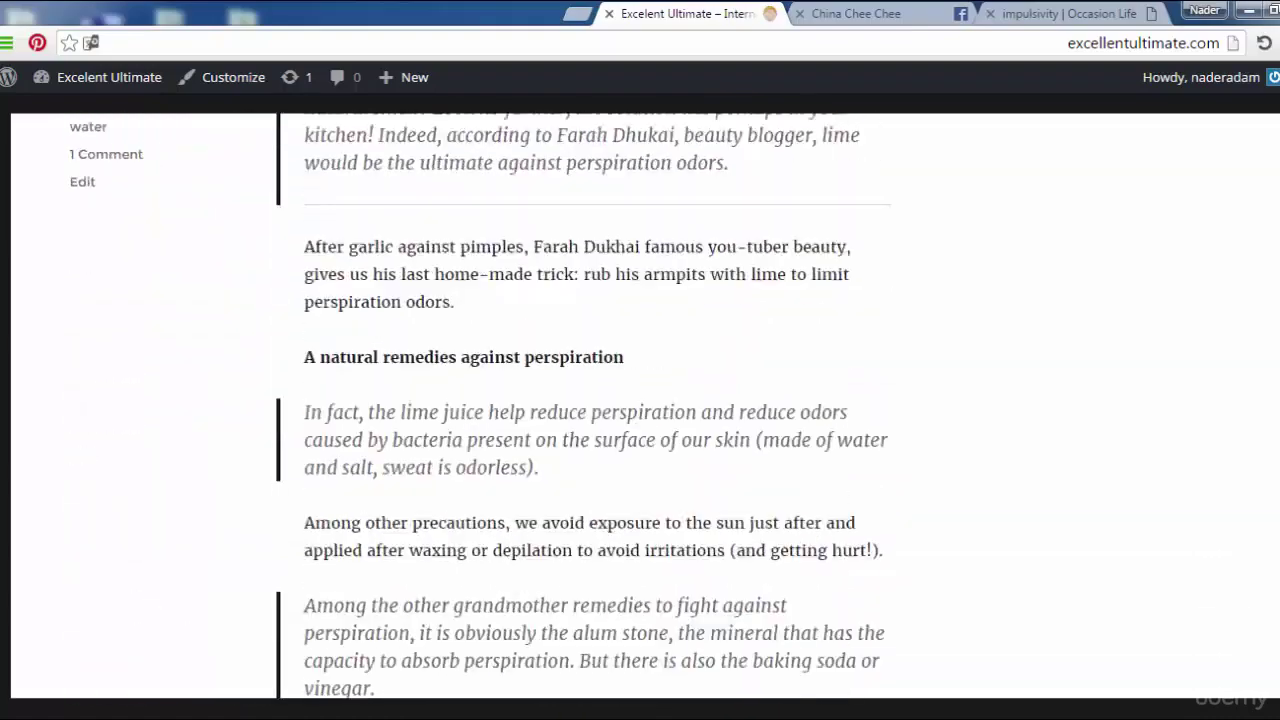
pyautogui.scroll(10, 480, 406)
pyautogui.scroll(-15, 480, 406)
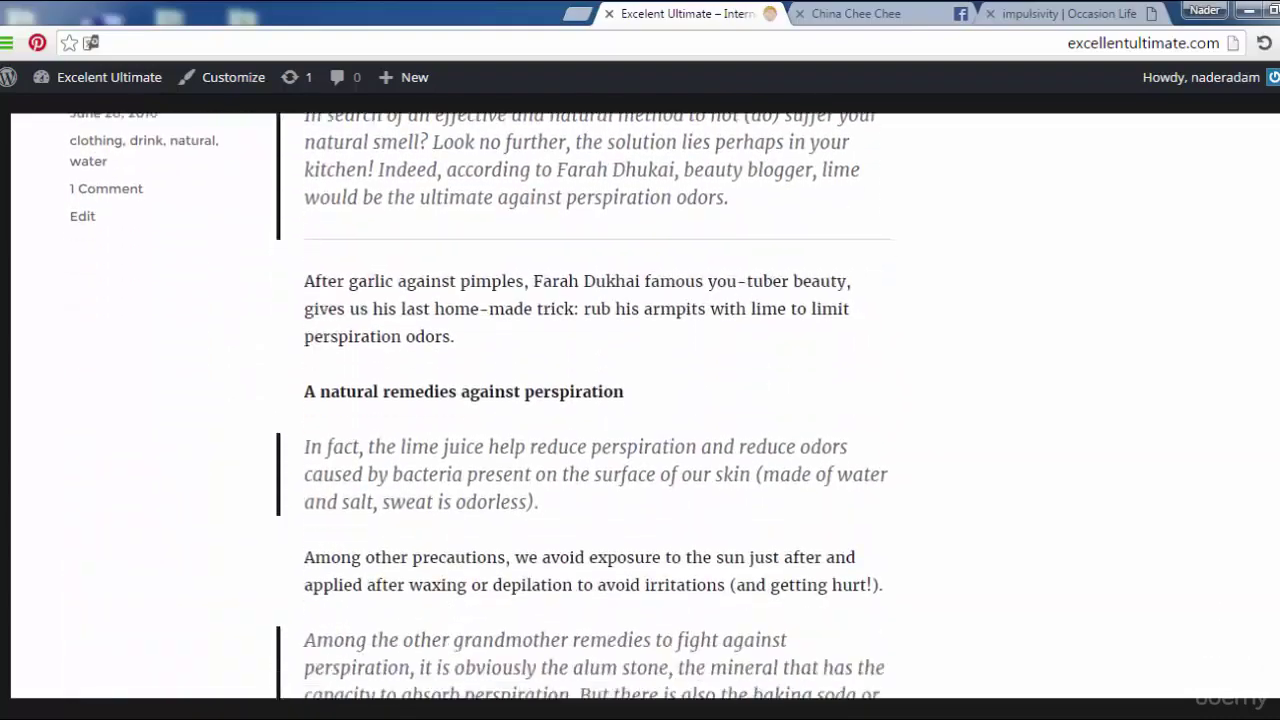
pyautogui.scroll(-7, 480, 406)
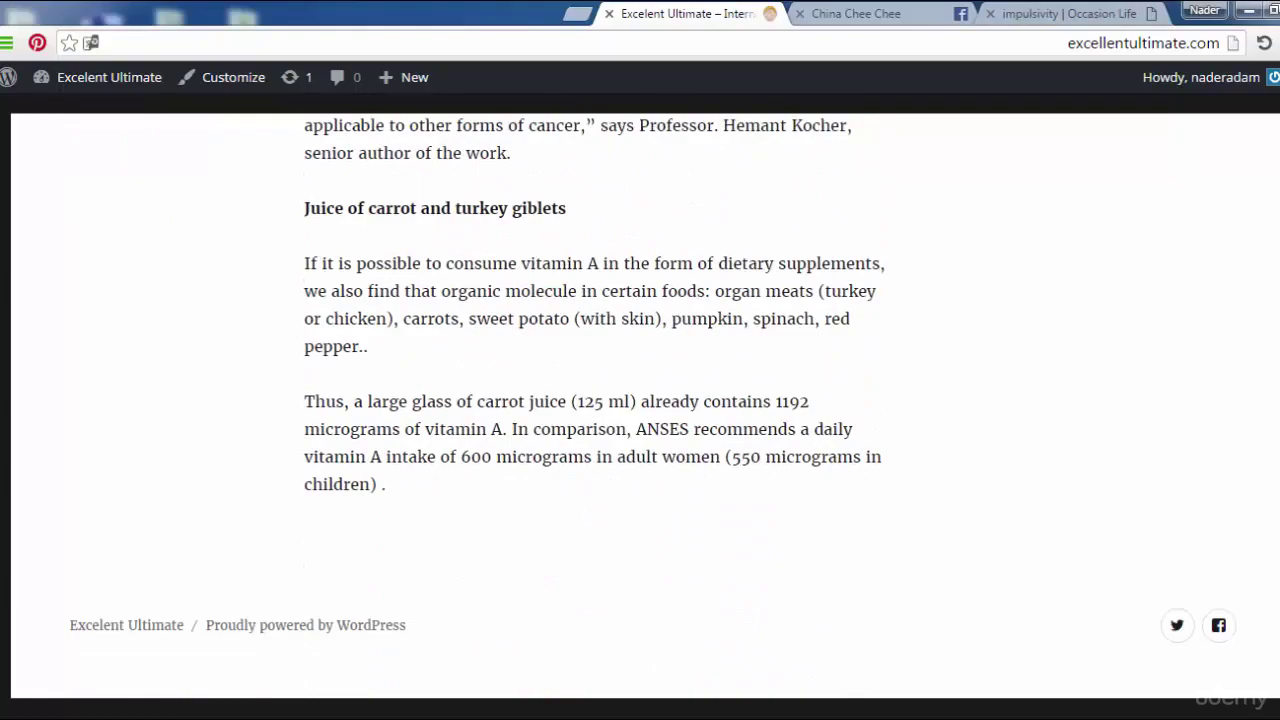
pyautogui.scroll(6, 480, 406)
pyautogui.scroll(-6, 480, 406)
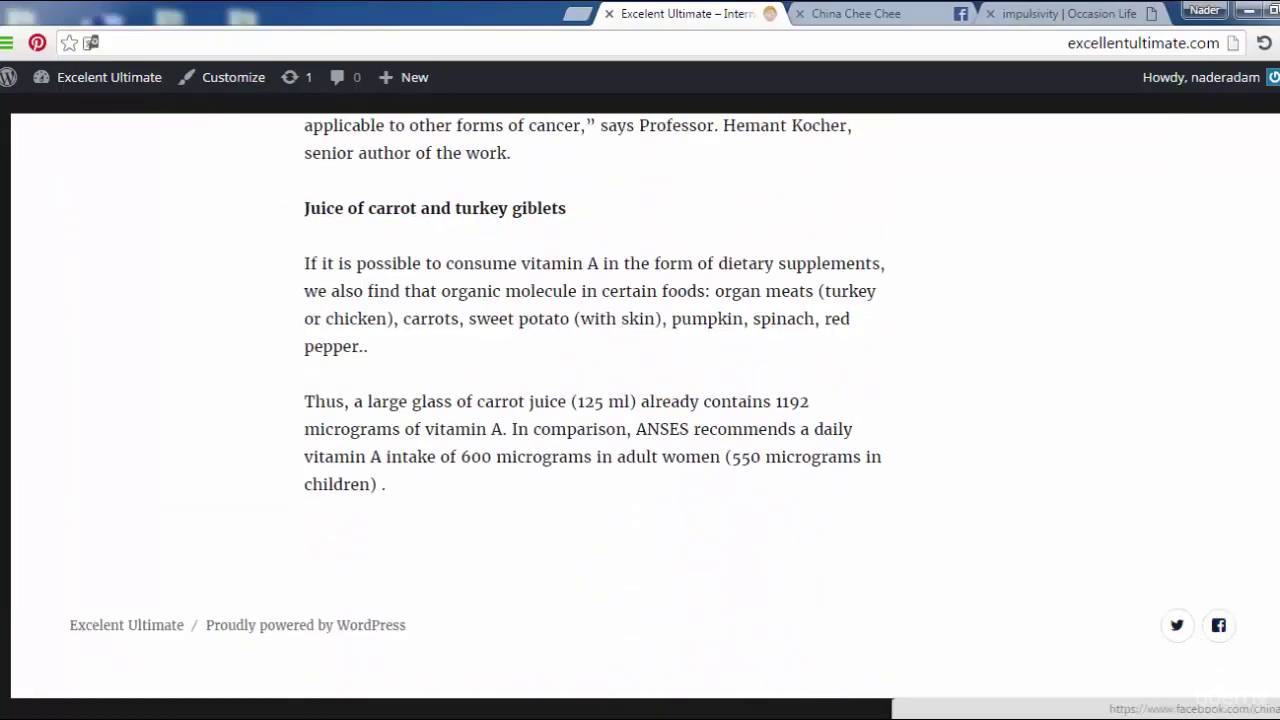
pyautogui.scroll(6, 653, 402)
pyautogui.scroll(20, 640, 400)
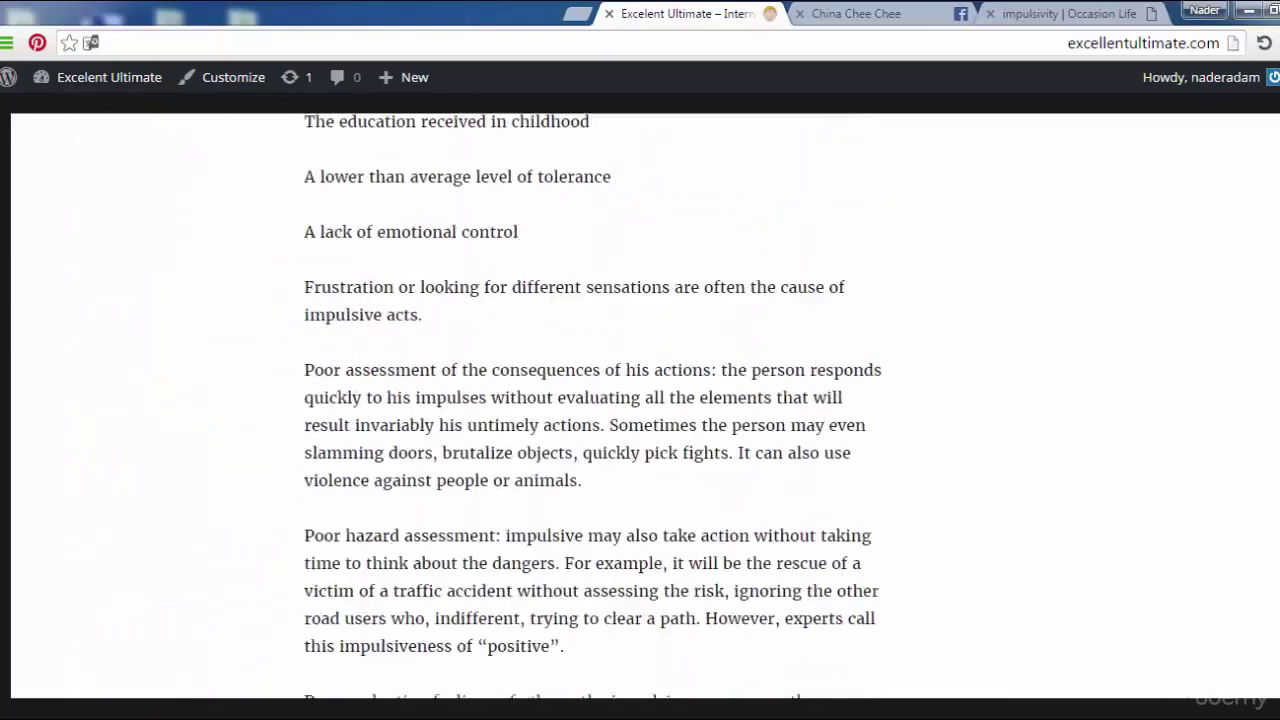
pyautogui.scroll(20, 640, 400)
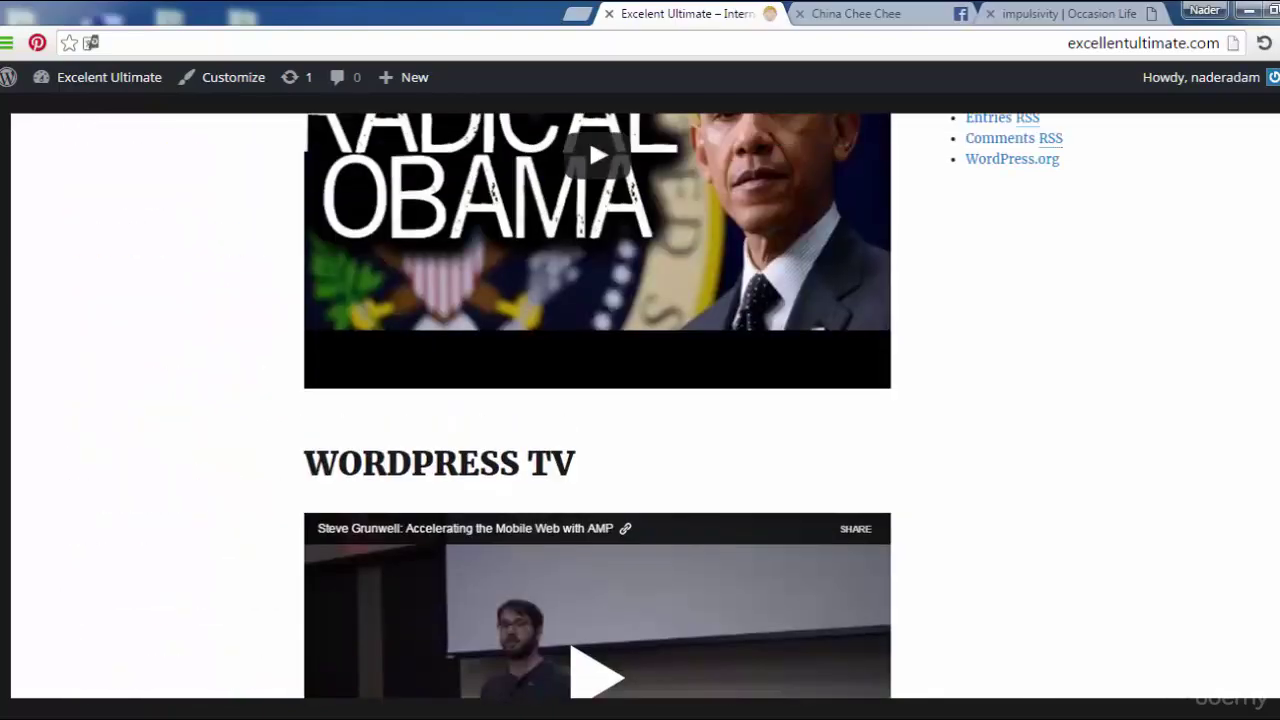
pyautogui.scroll(2, 640, 400)
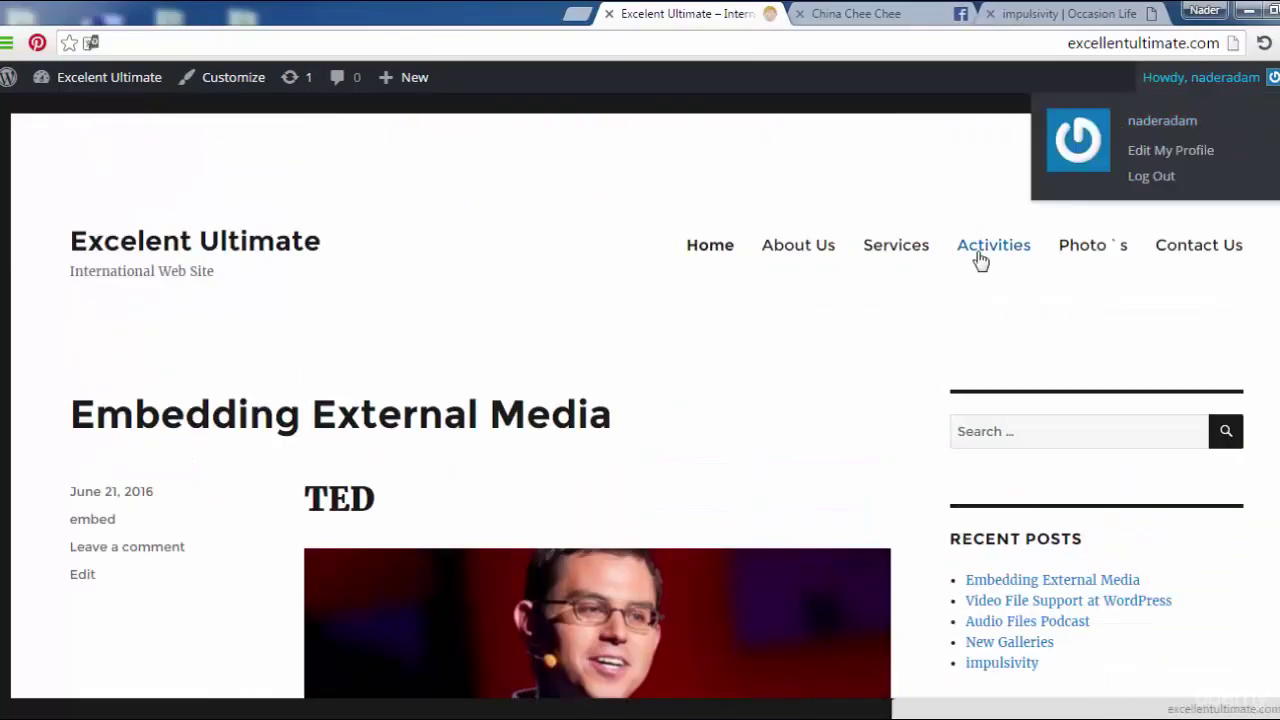
pyautogui.moveTo(115, 85)
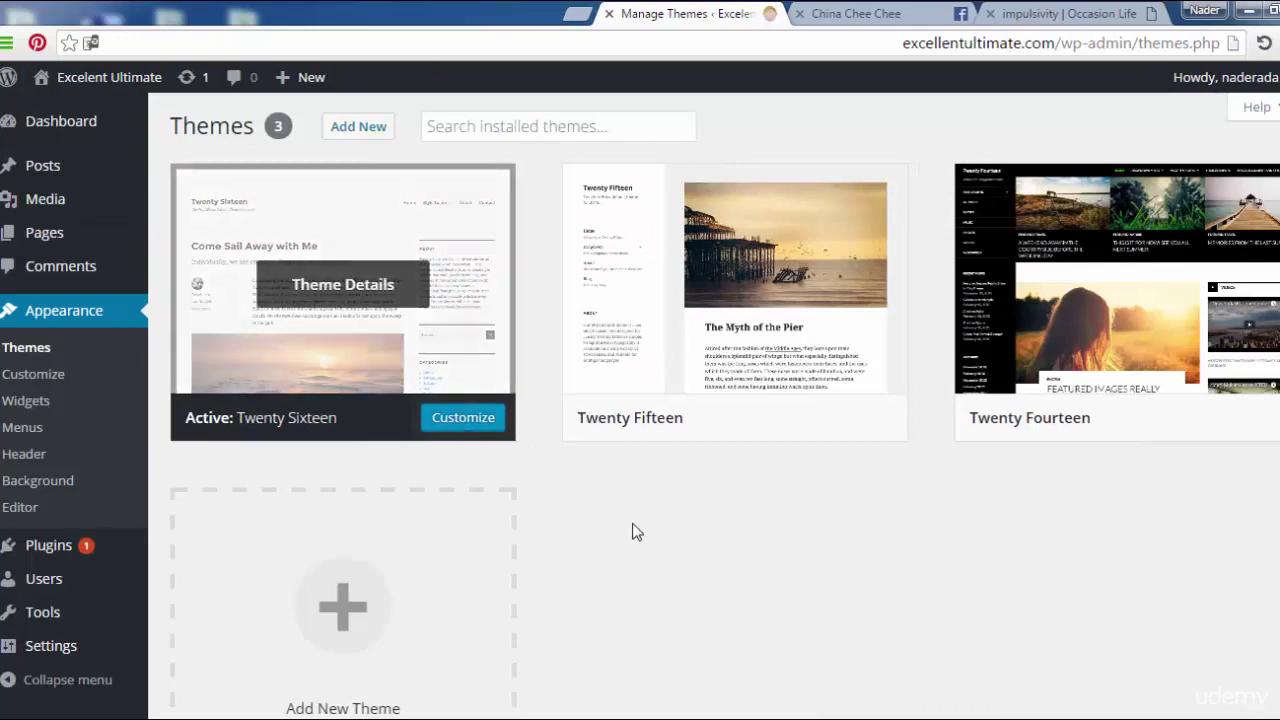
# - Reactivate the Twenty Fifteen theme, then focus the installed-themes search box
pyautogui.moveTo(811, 420)
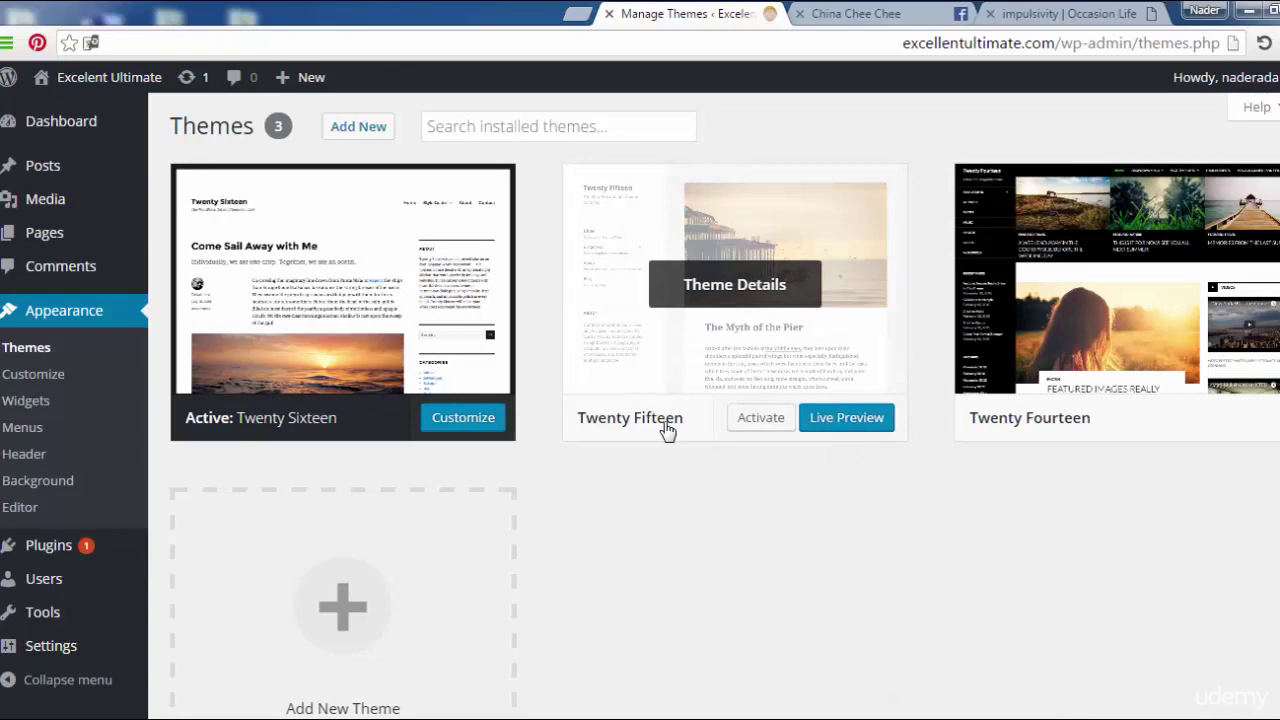
pyautogui.click(763, 426)
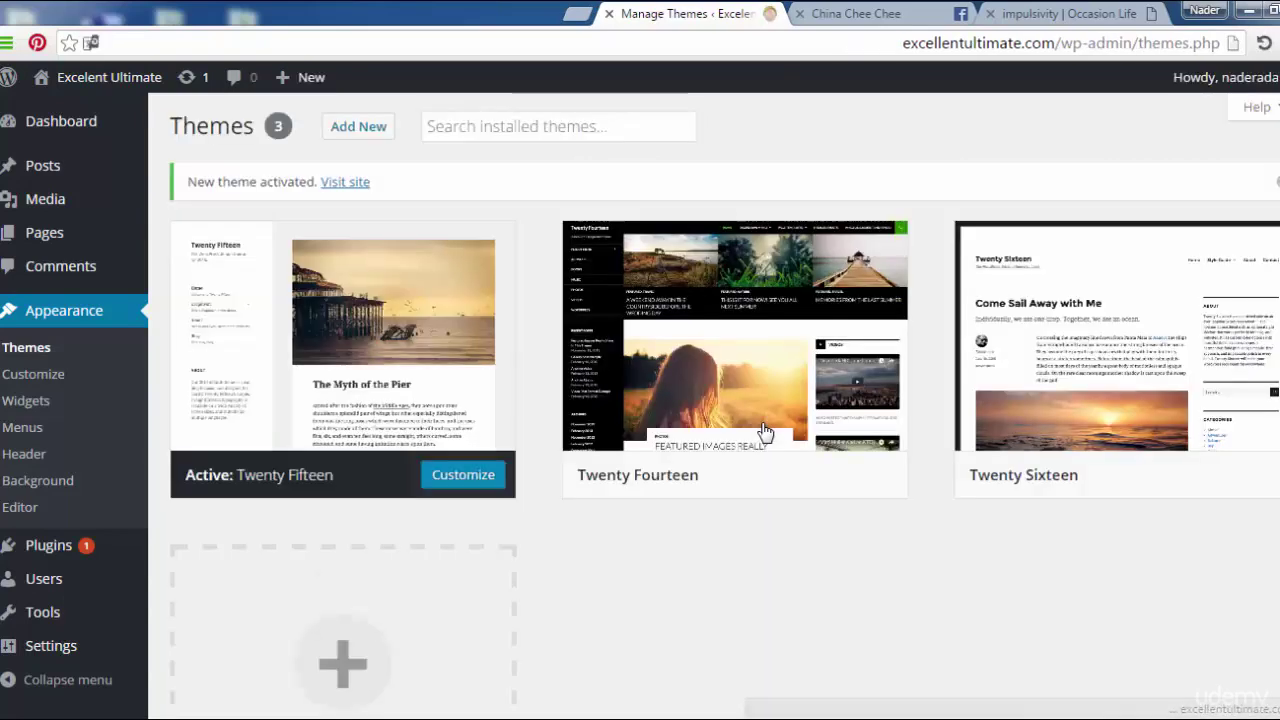
pyautogui.moveTo(763, 431)
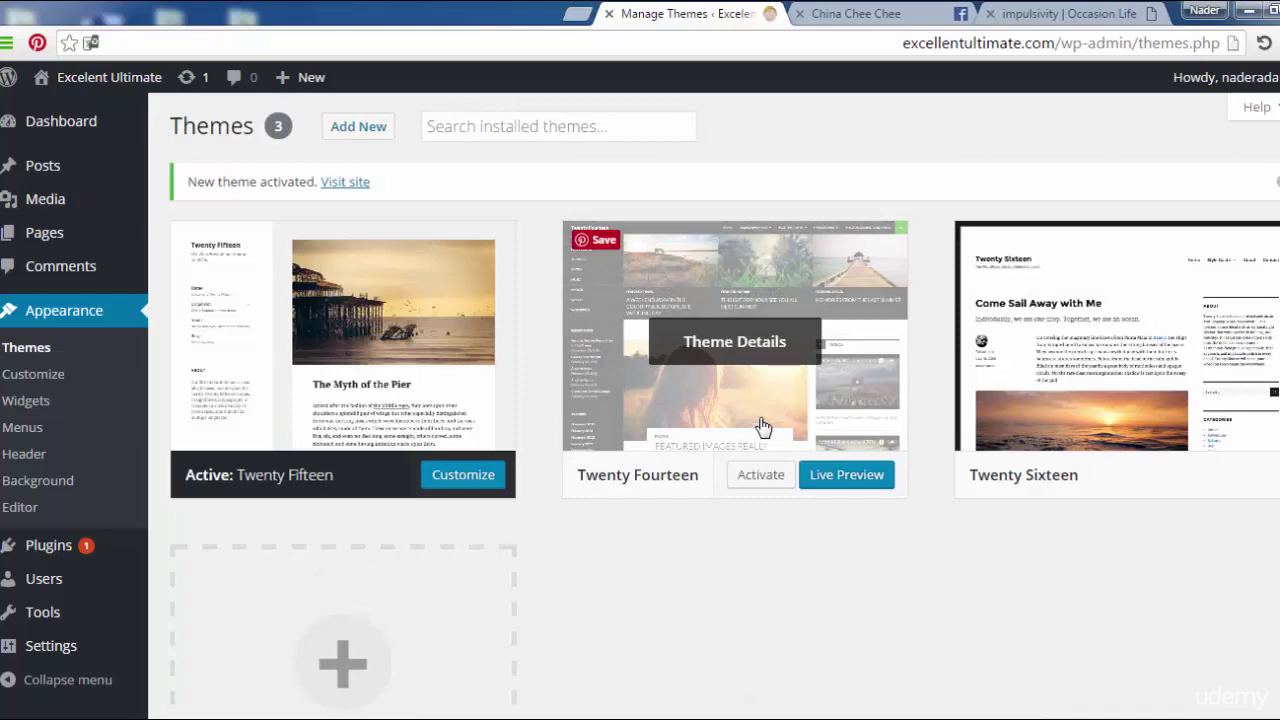
pyautogui.click(589, 130)
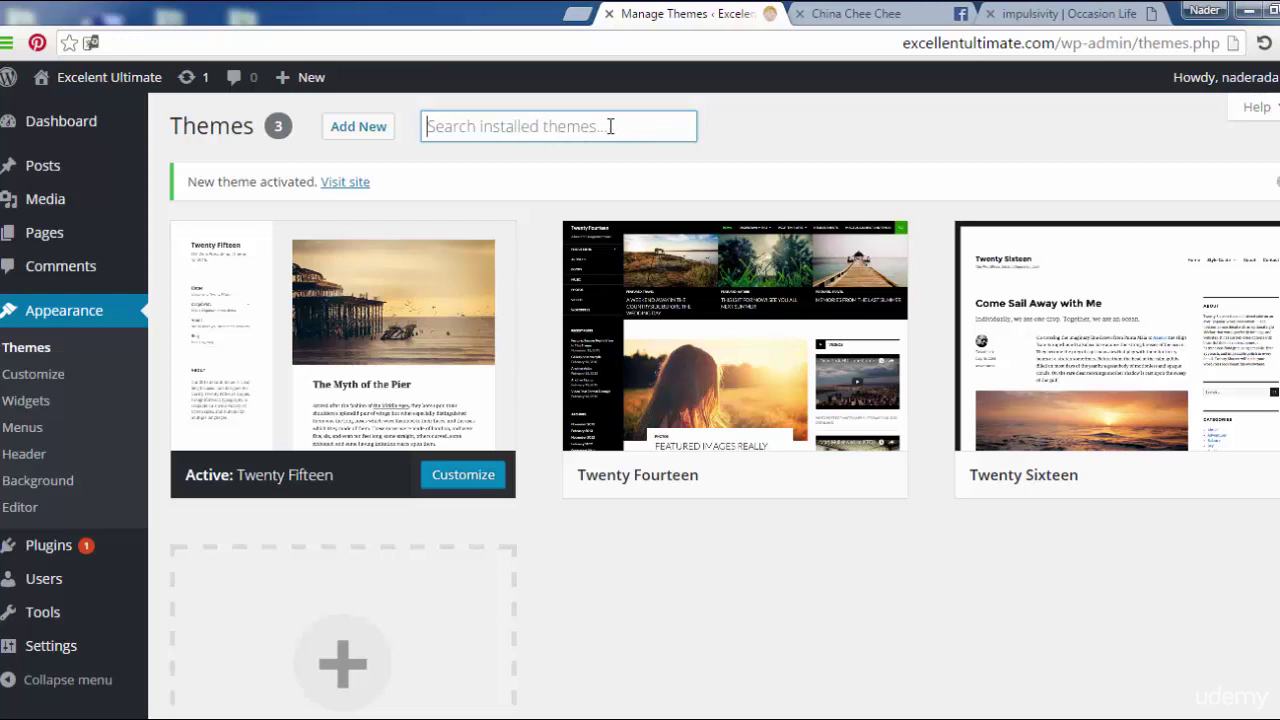
# - Choose Visit Site from the admin bar to load the Twenty Fifteen front page
pyautogui.moveTo(123, 92)
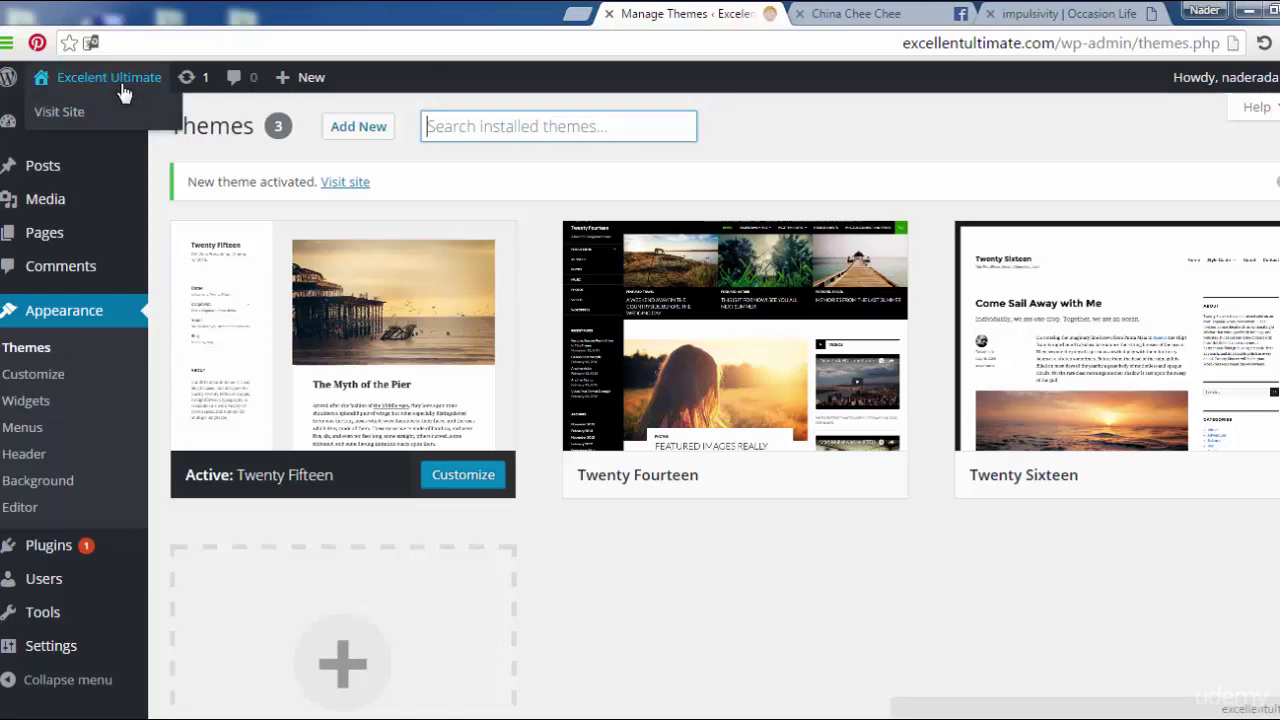
pyautogui.click(70, 112)
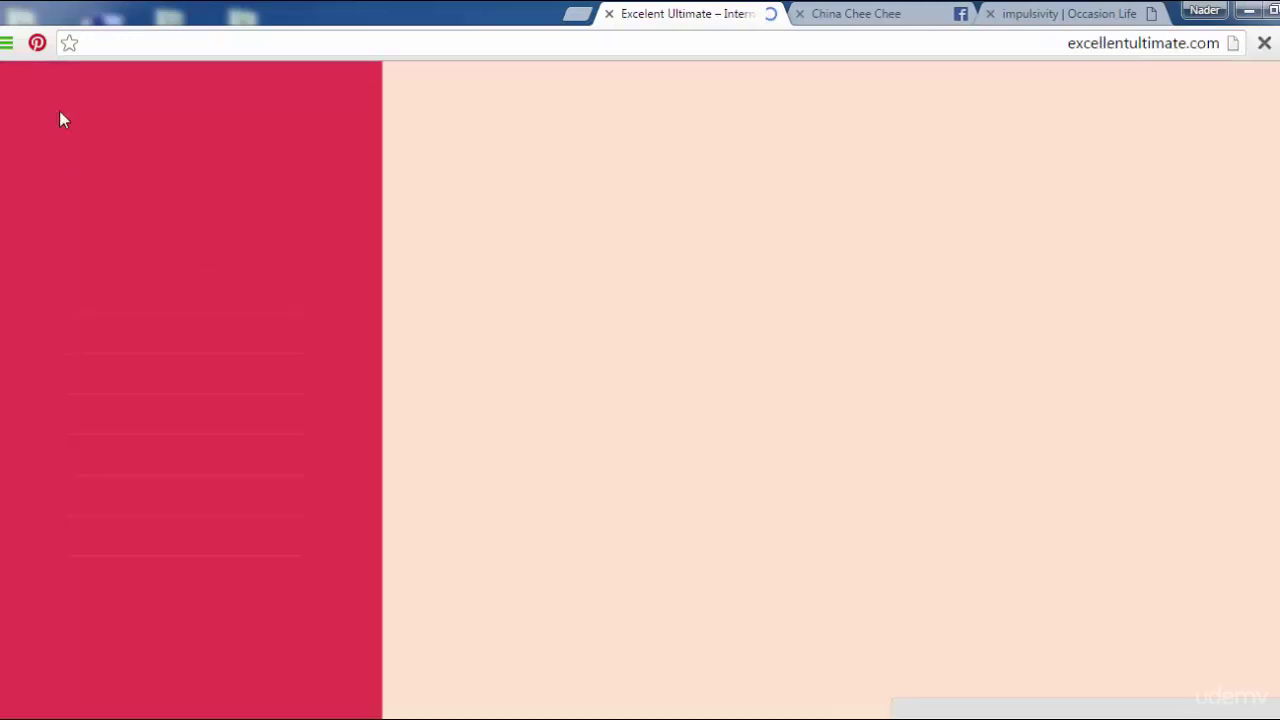